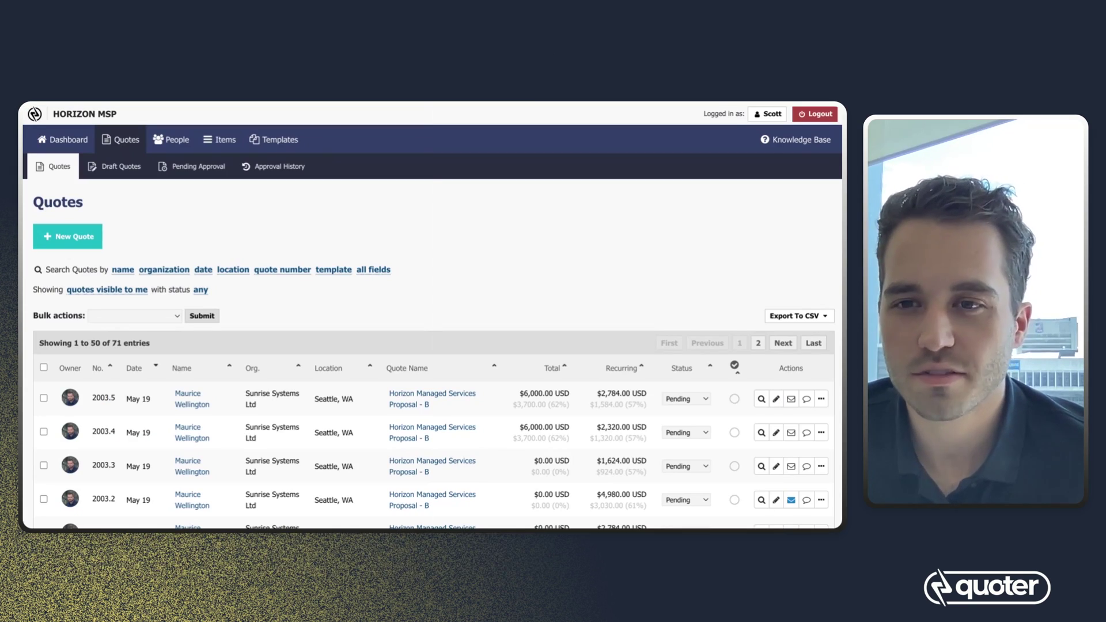
- Scroll the quotes list and point out the latest revision, 2003.5
scroll(432, 346, "down", 2)
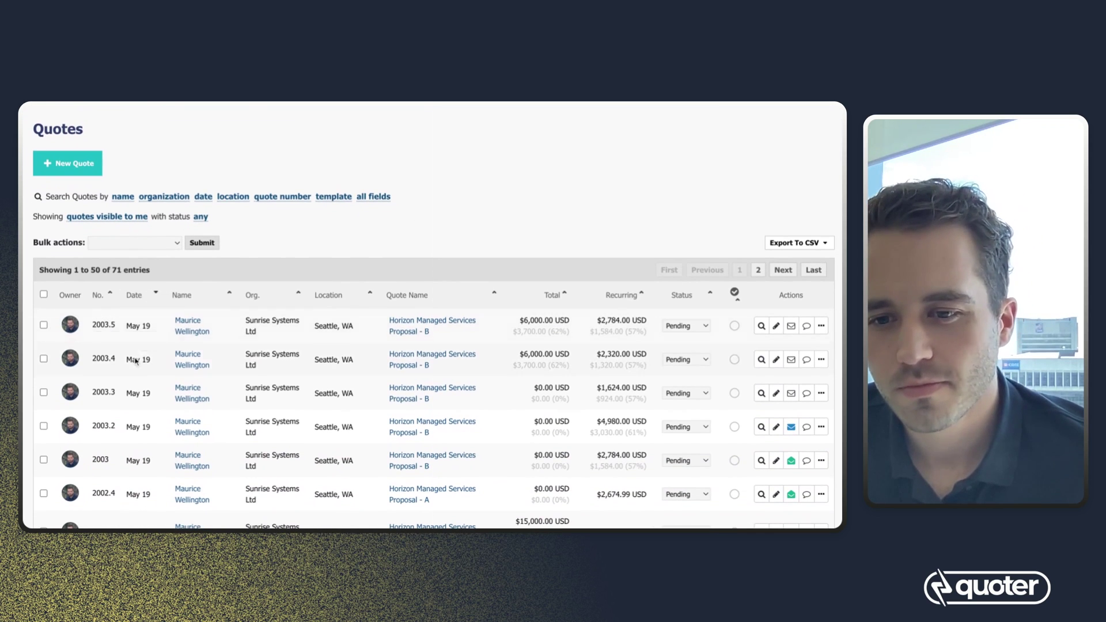
double_click(117, 327)
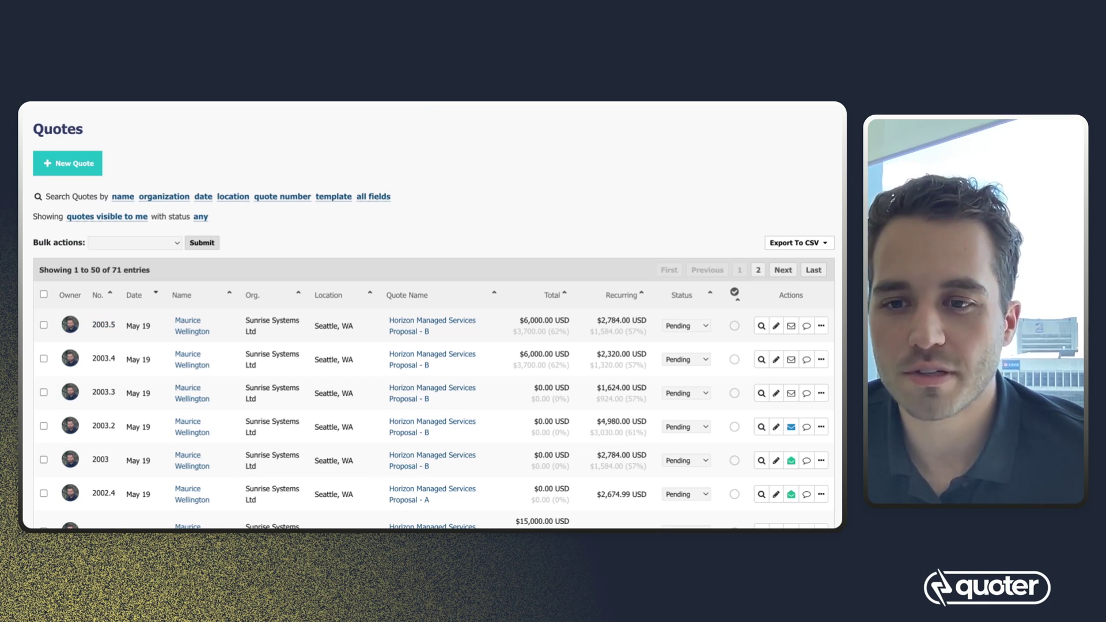
scroll(108, 347, "down", 2)
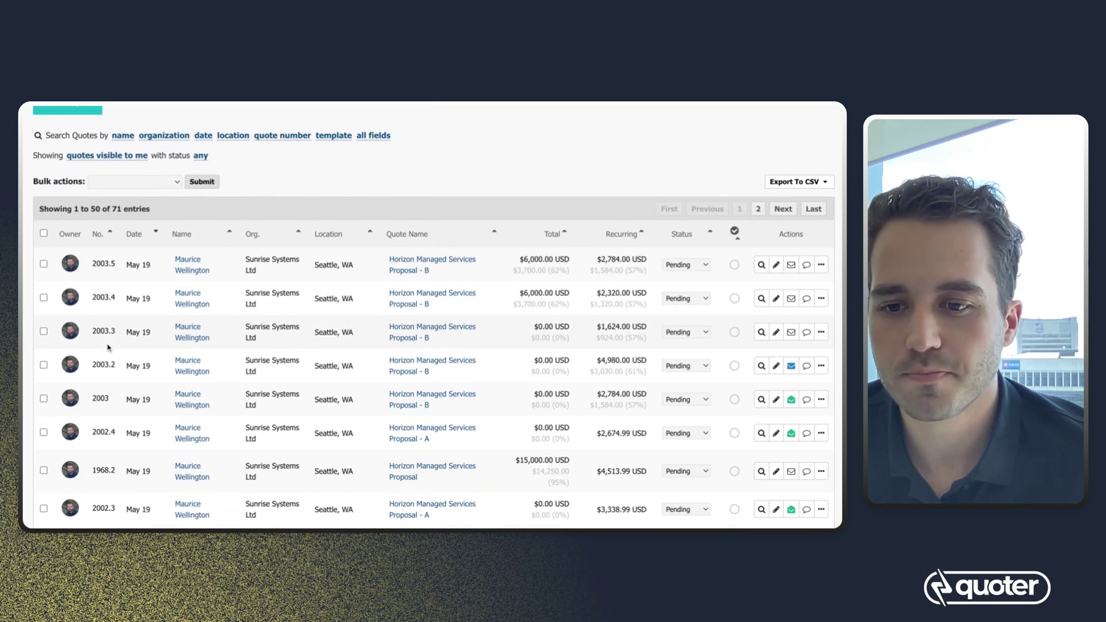
scroll(108, 347, "up", 1)
scroll(267, 244, "up", 1)
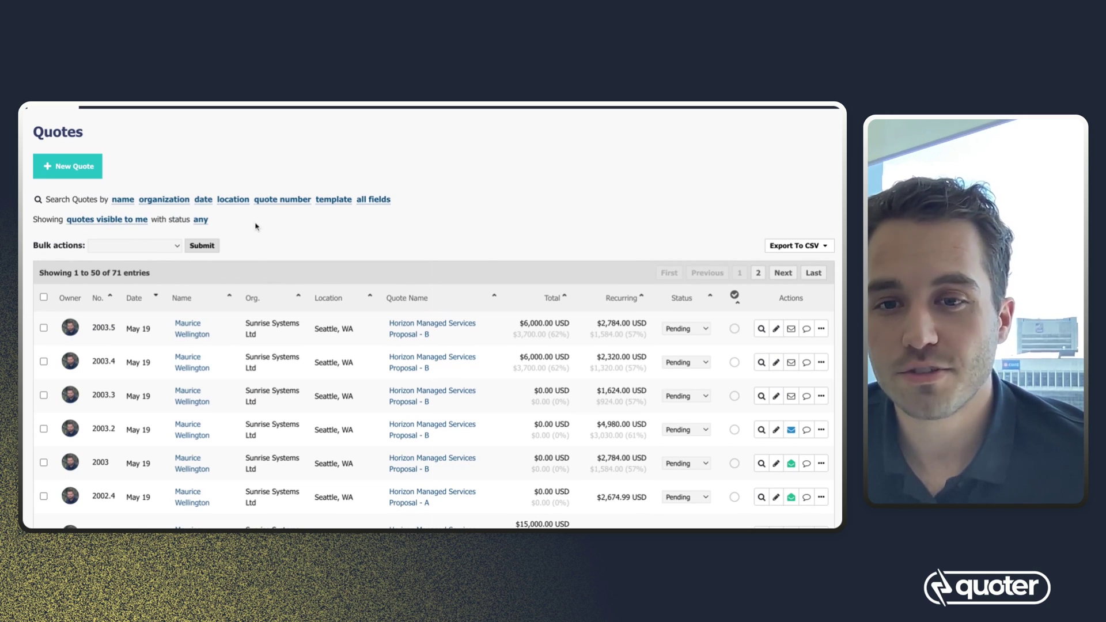
- Search quotes by quote number 2003 and compare the dates of its five versions
left_click(304, 202)
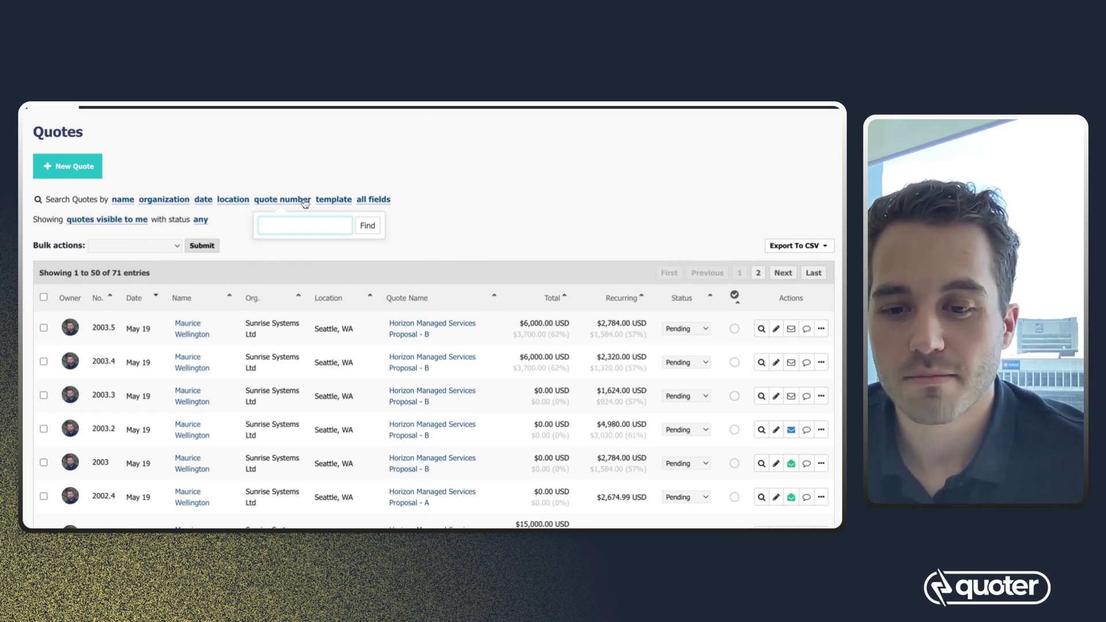
type("2003")
key("Return")
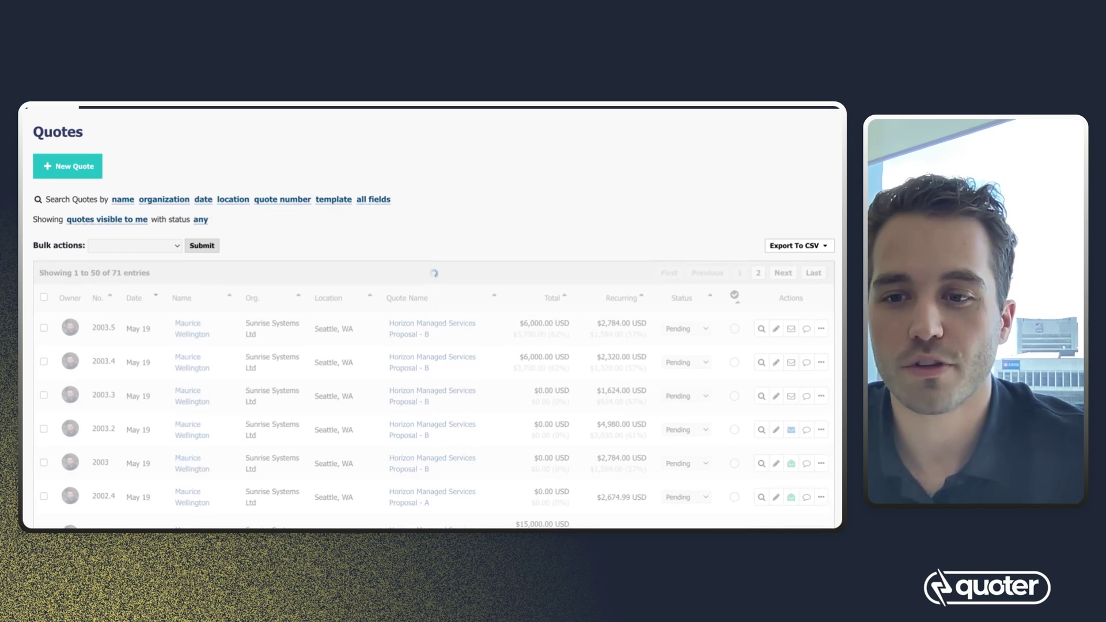
scroll(296, 218, "down", 3)
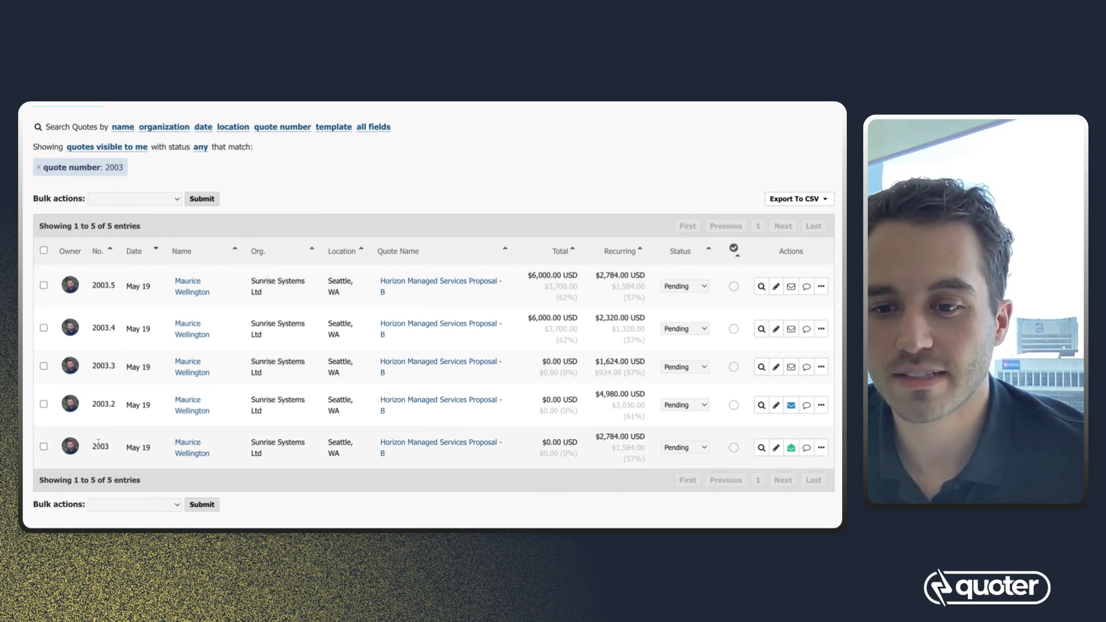
mouse_move(137, 449)
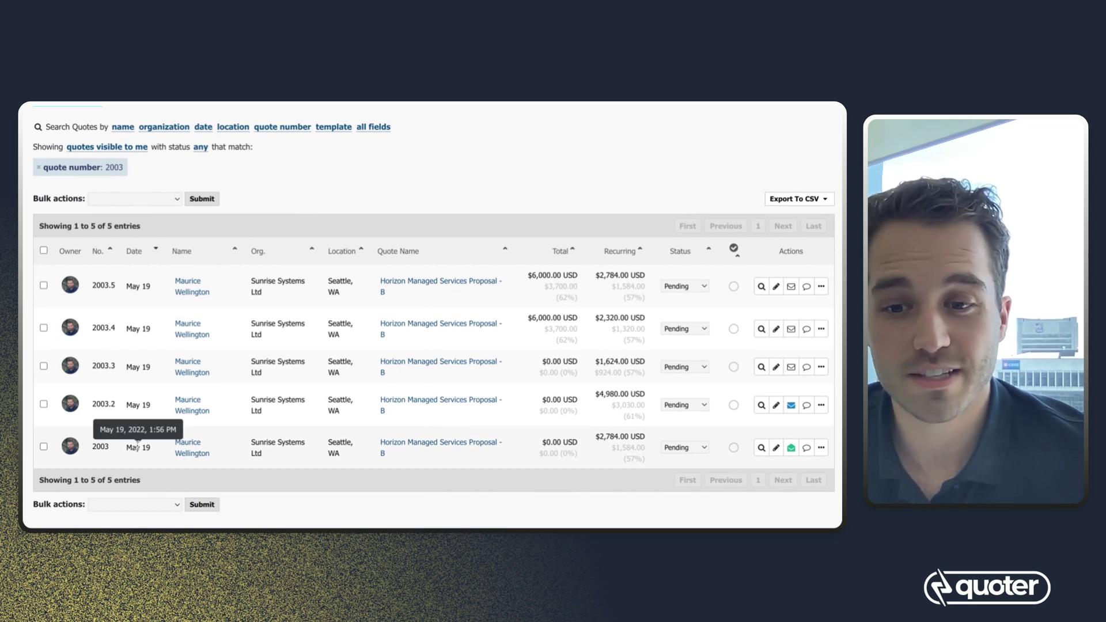
mouse_move(129, 333)
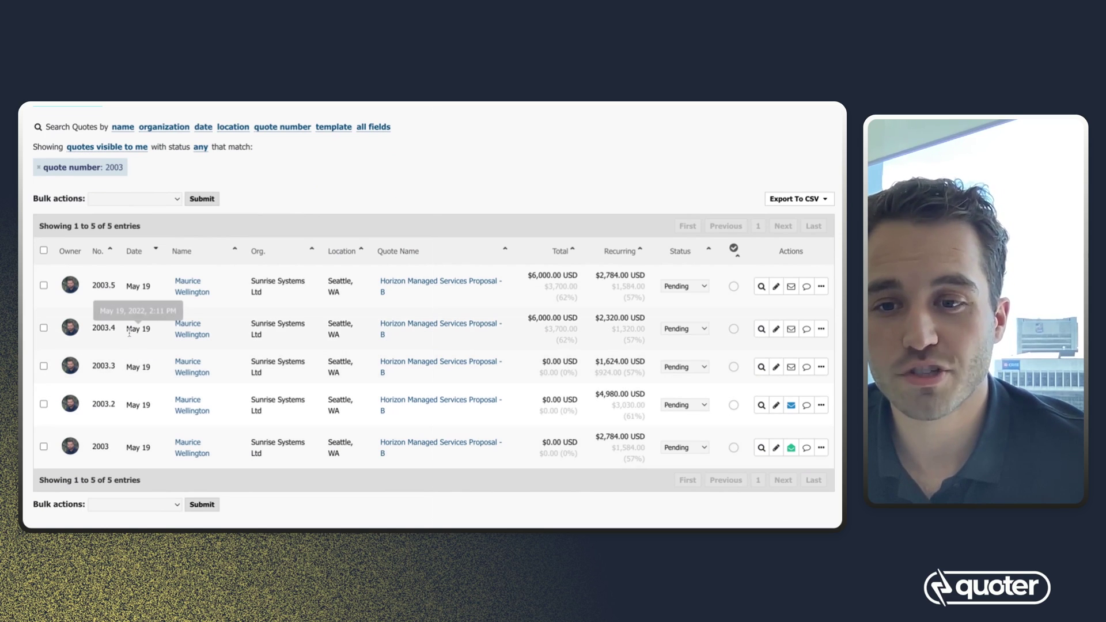
mouse_move(133, 284)
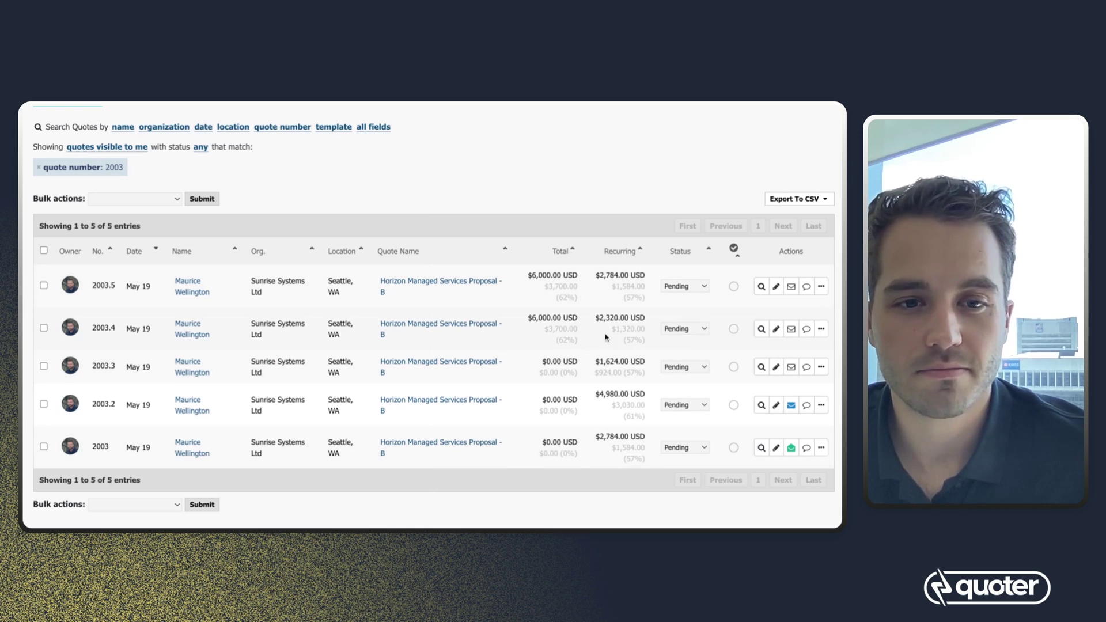
mouse_move(792, 431)
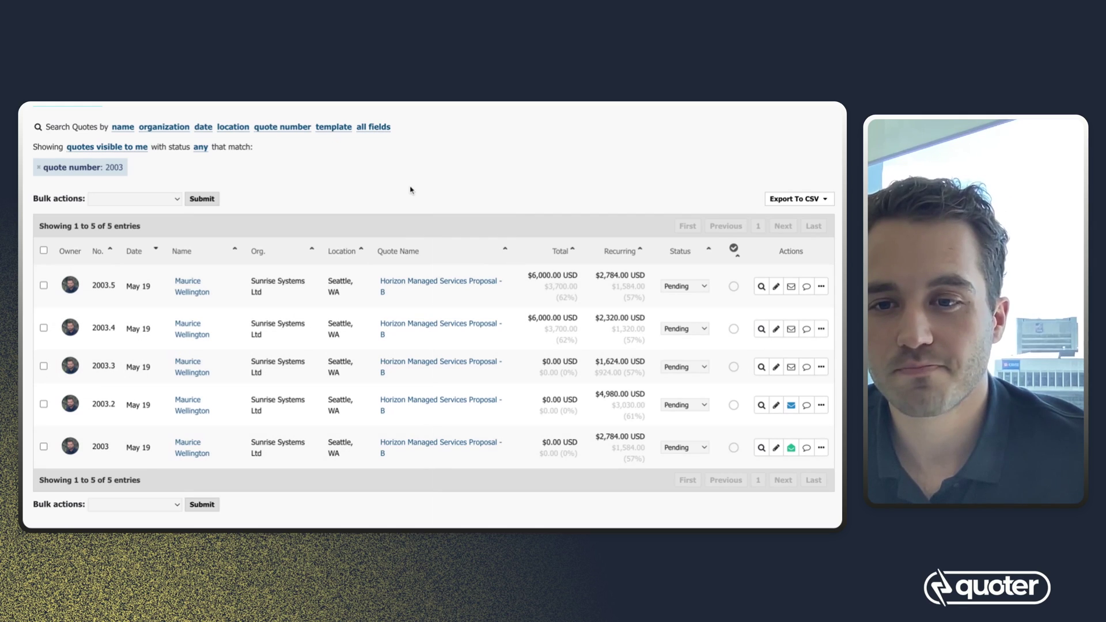
scroll(409, 190, "up", 1)
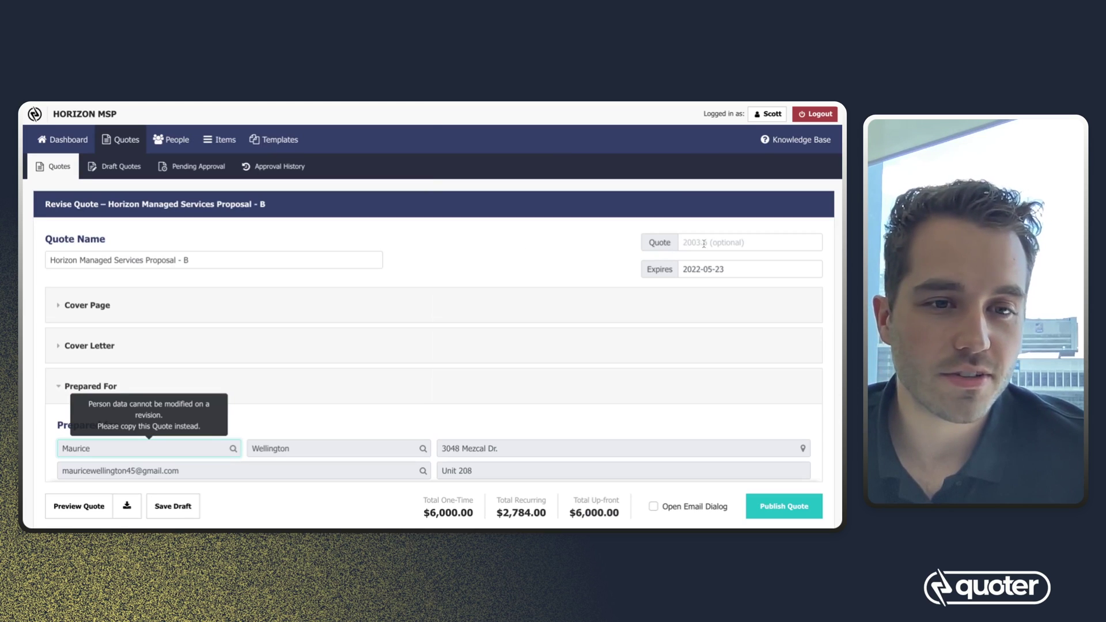
- Revise quote 2003.5 into 2003.6 and change its expiry from 2022-05-23 to 2022-05-20
left_click(689, 242)
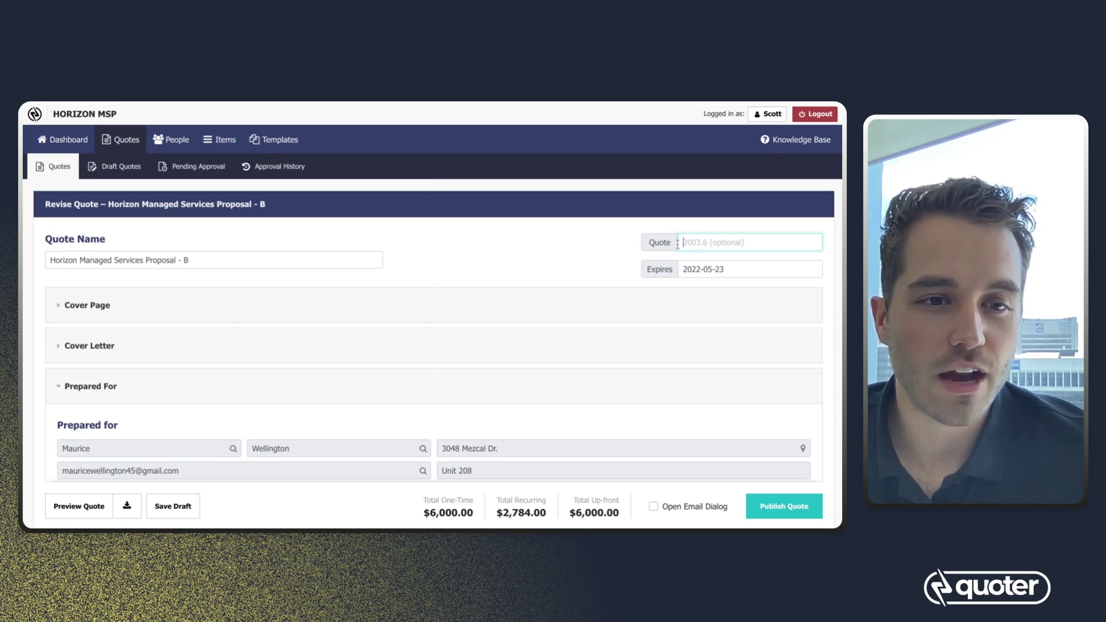
left_click(583, 260)
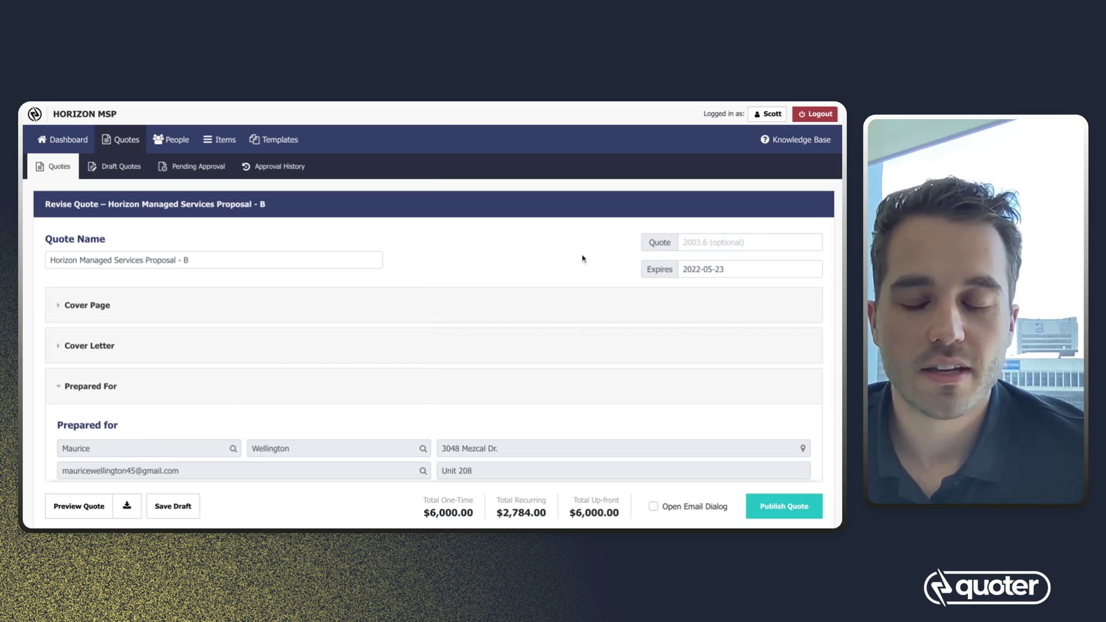
left_click(691, 269)
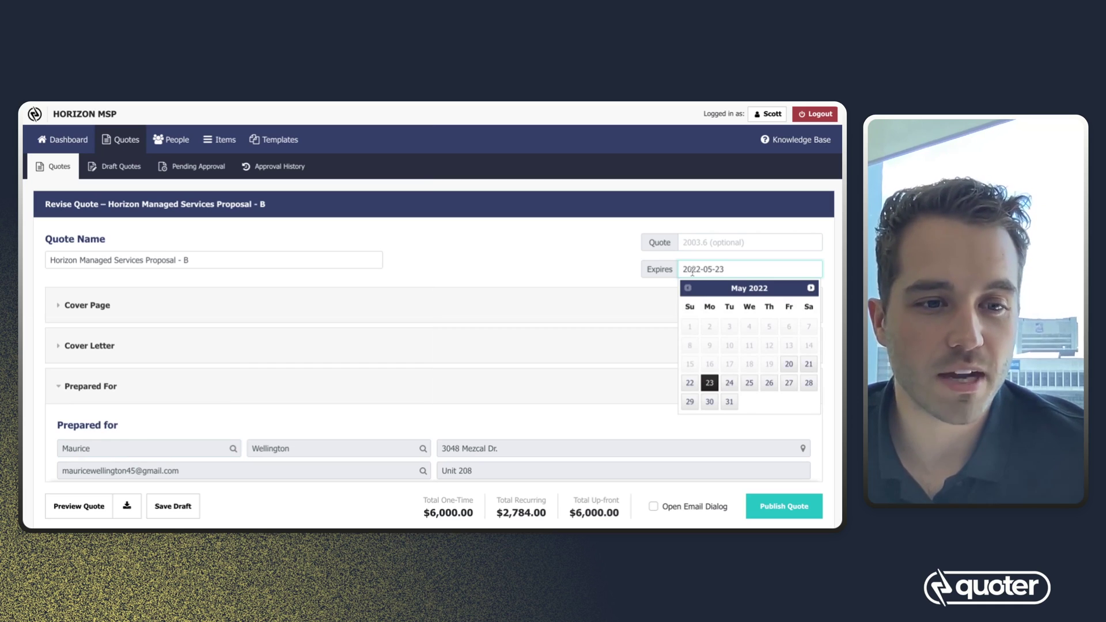
left_click(788, 364)
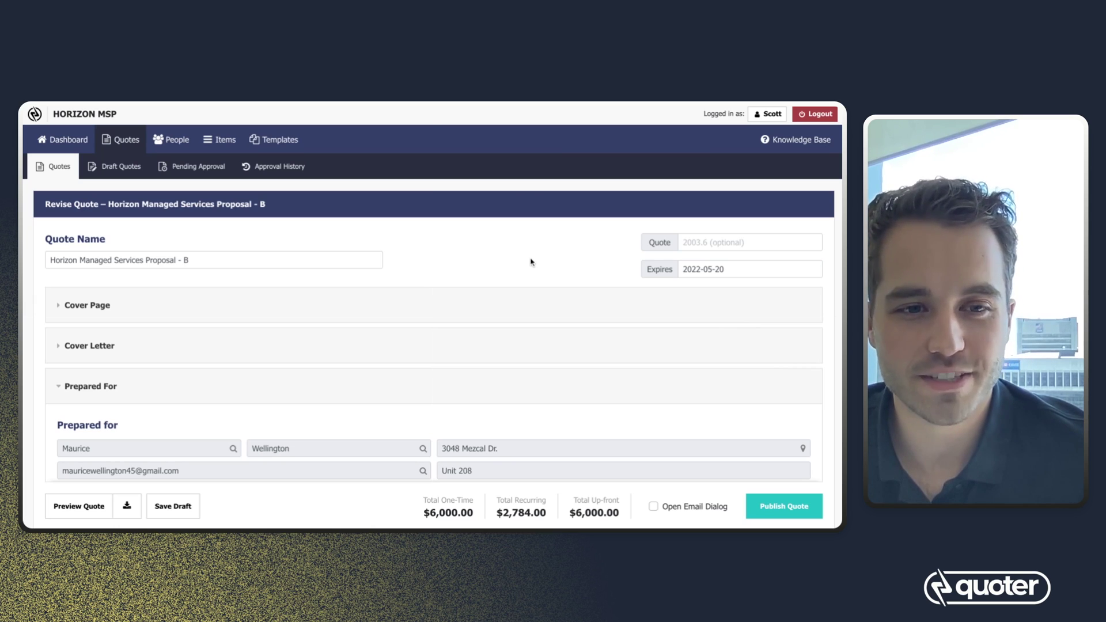
- Collapse the Prepared For section and remove the 24/7 Support and 1-Hour SLA add-ons
scroll(530, 262, "down", 5)
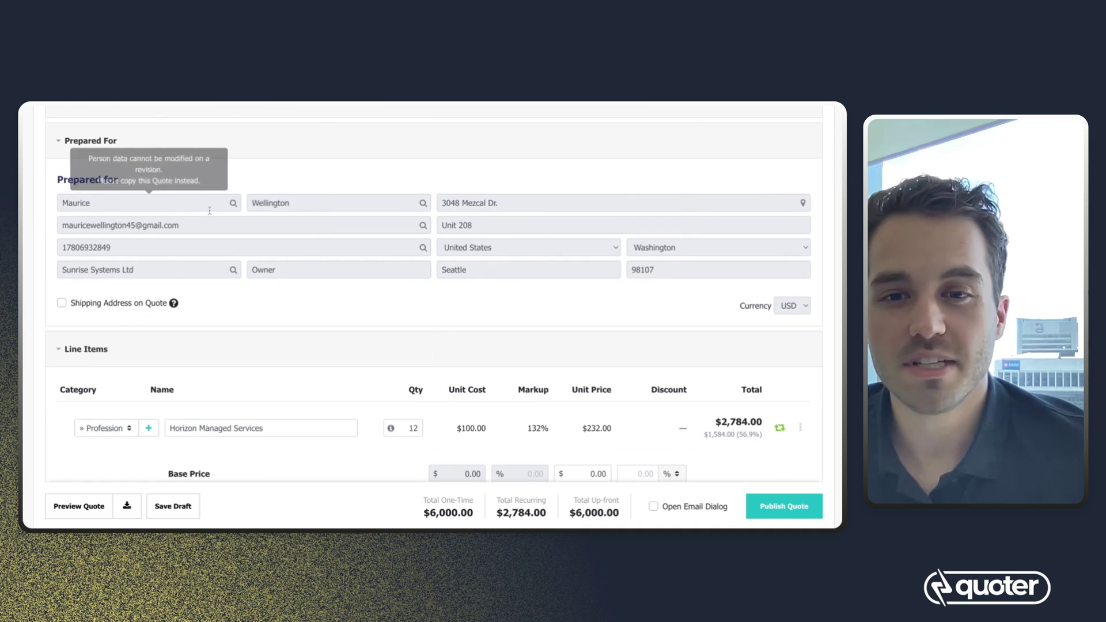
left_click(60, 141)
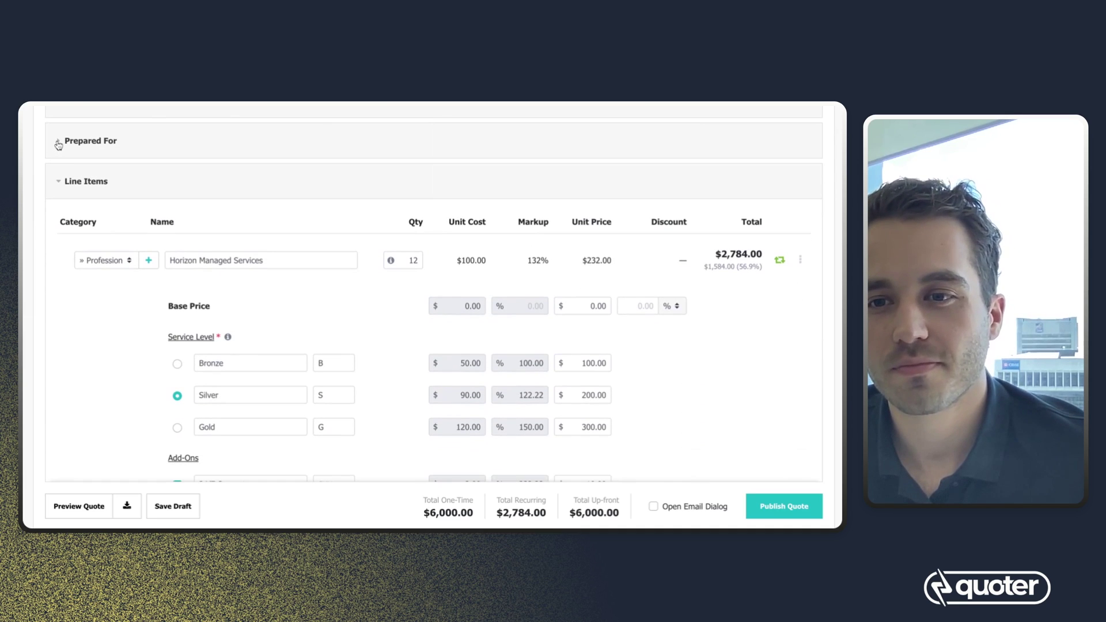
scroll(233, 159, "down", 1)
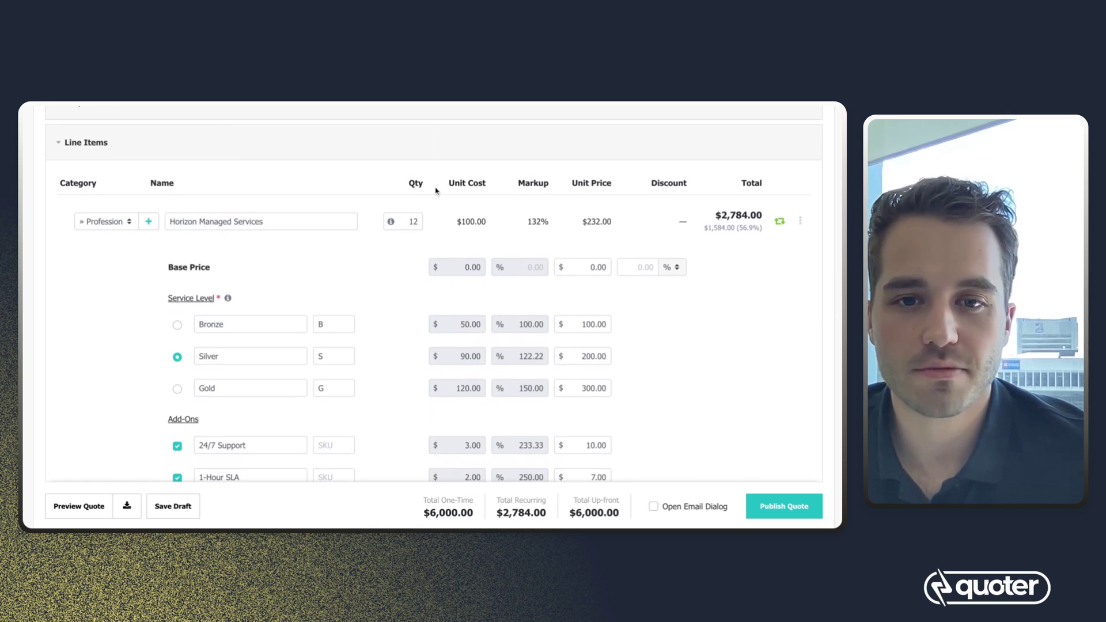
scroll(382, 254, "down", 5)
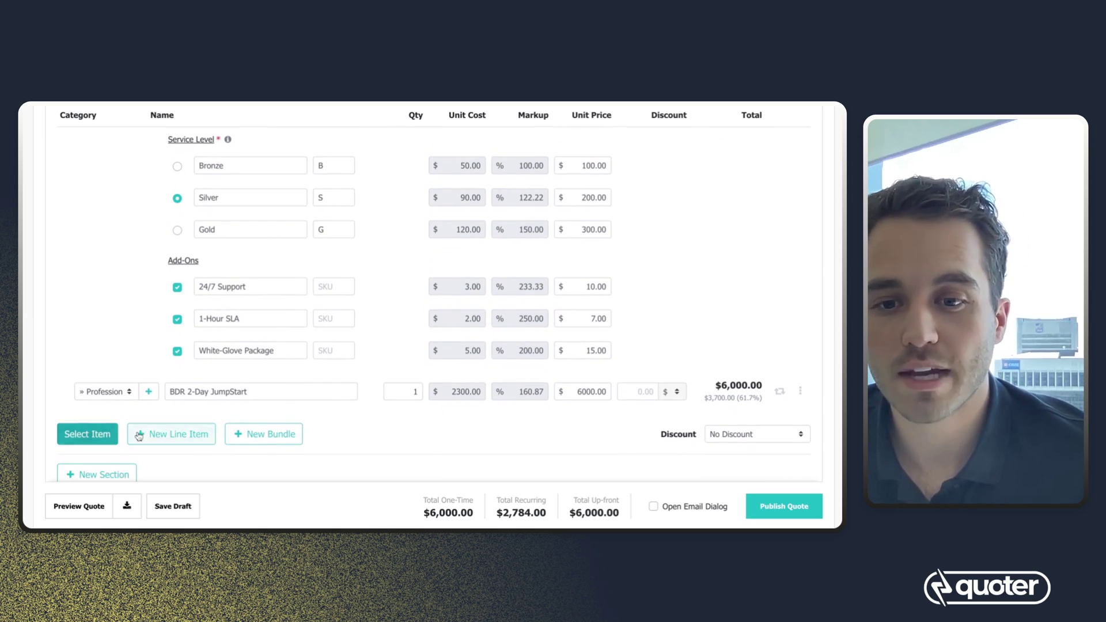
scroll(274, 418, "up", 2)
left_click(177, 341)
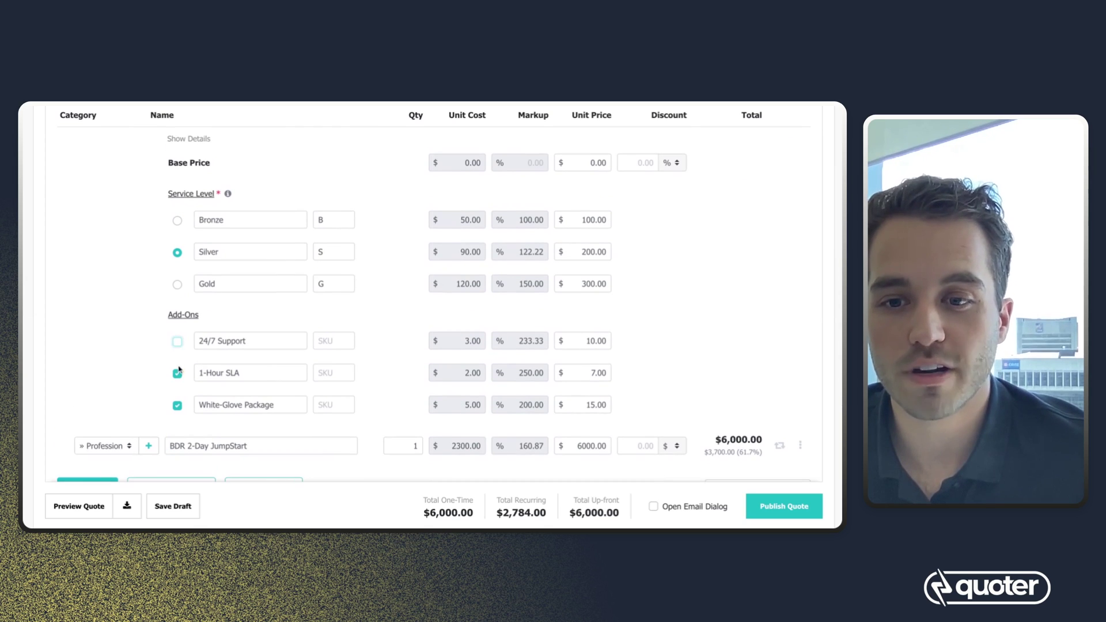
left_click(176, 373)
- Try one-time billing and the optional flag on the managed services line, leaving it recurring and required
scroll(363, 370, "up", 4)
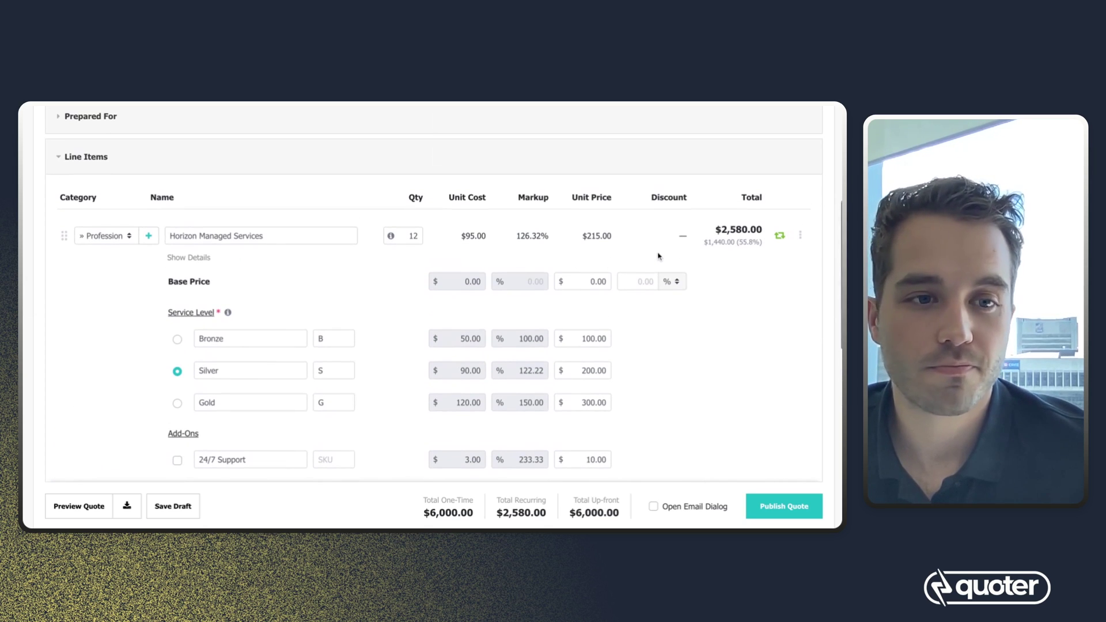
left_click(780, 236)
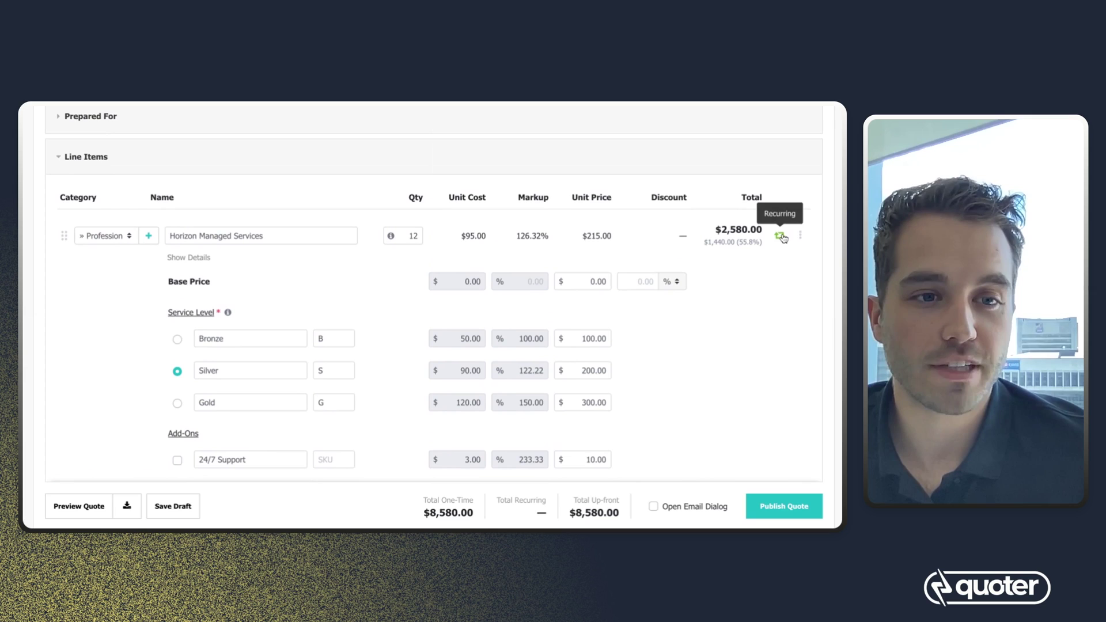
left_click(781, 236)
left_click(800, 235)
left_click(731, 263)
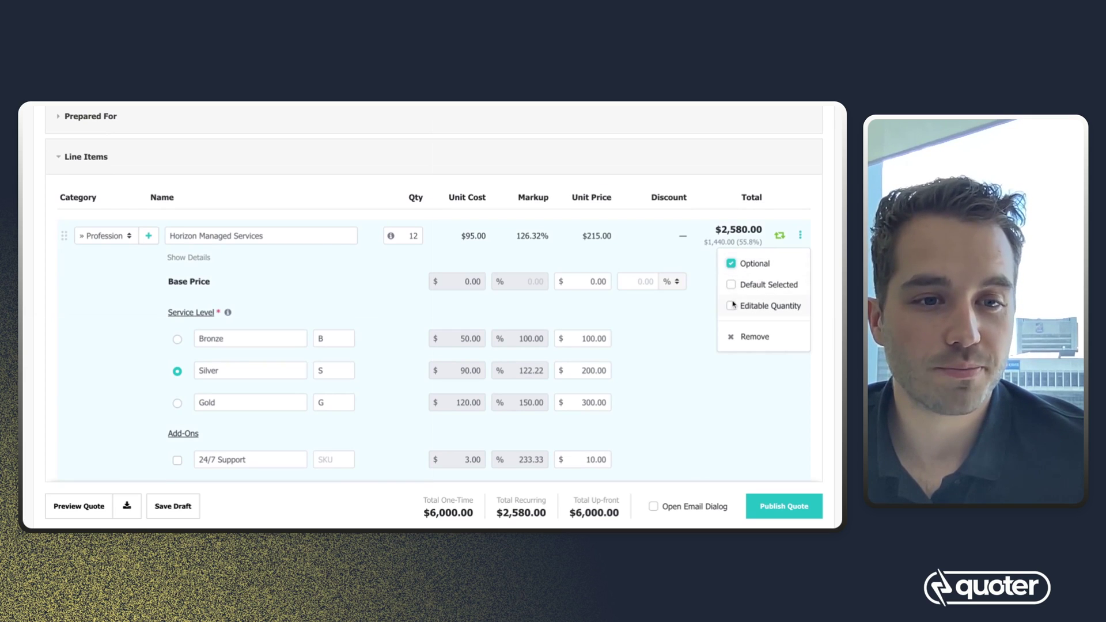
left_click(732, 263)
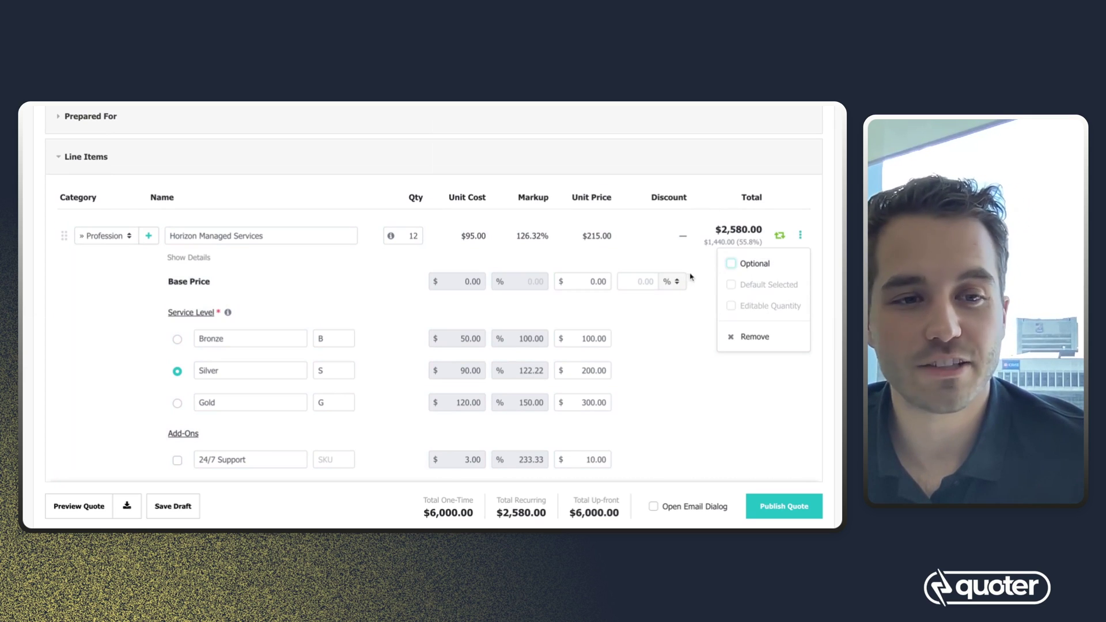
left_click(696, 362)
- Change the Horizon Managed Services quantity from 12 to 10 and publish revision 2003.6
scroll(696, 361, "down", 1)
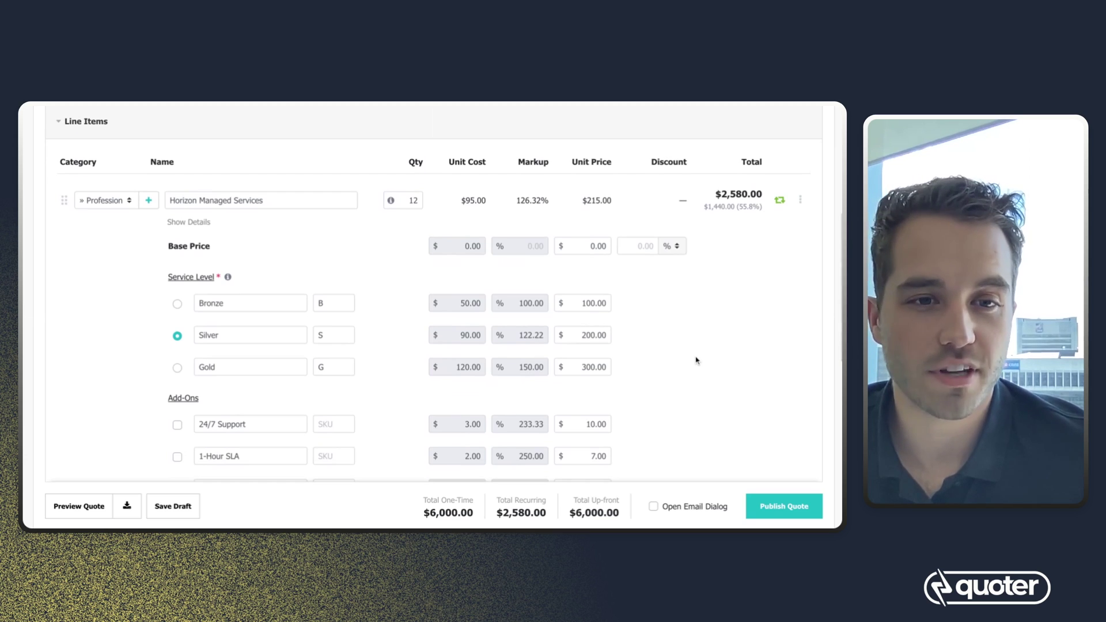
scroll(697, 345, "down", 1)
scroll(699, 292, "up", 2)
double_click(412, 223)
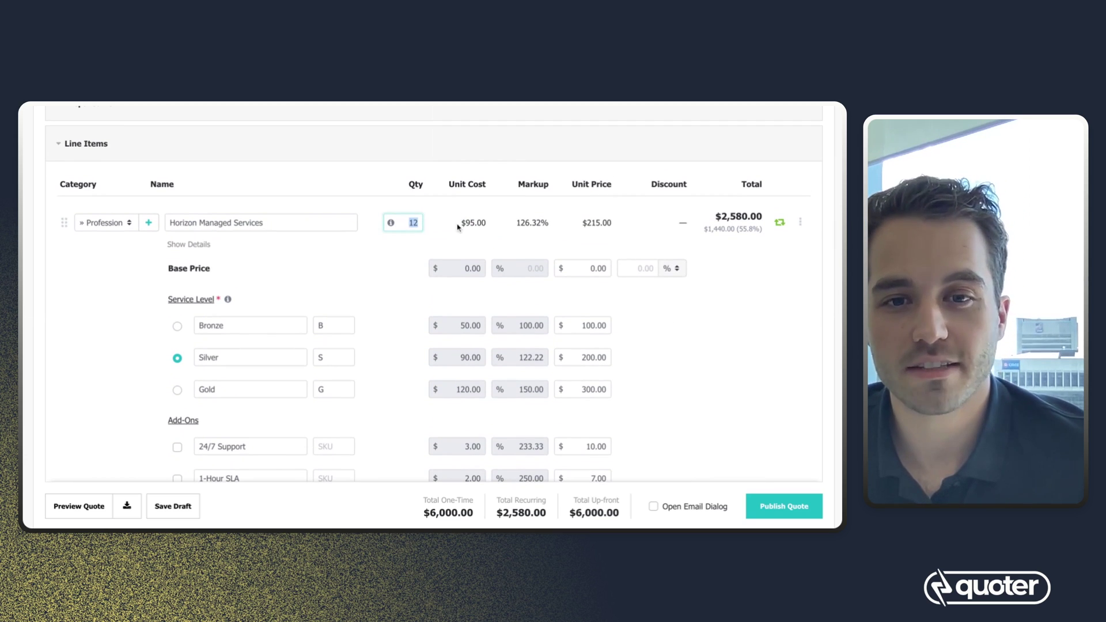
type("10")
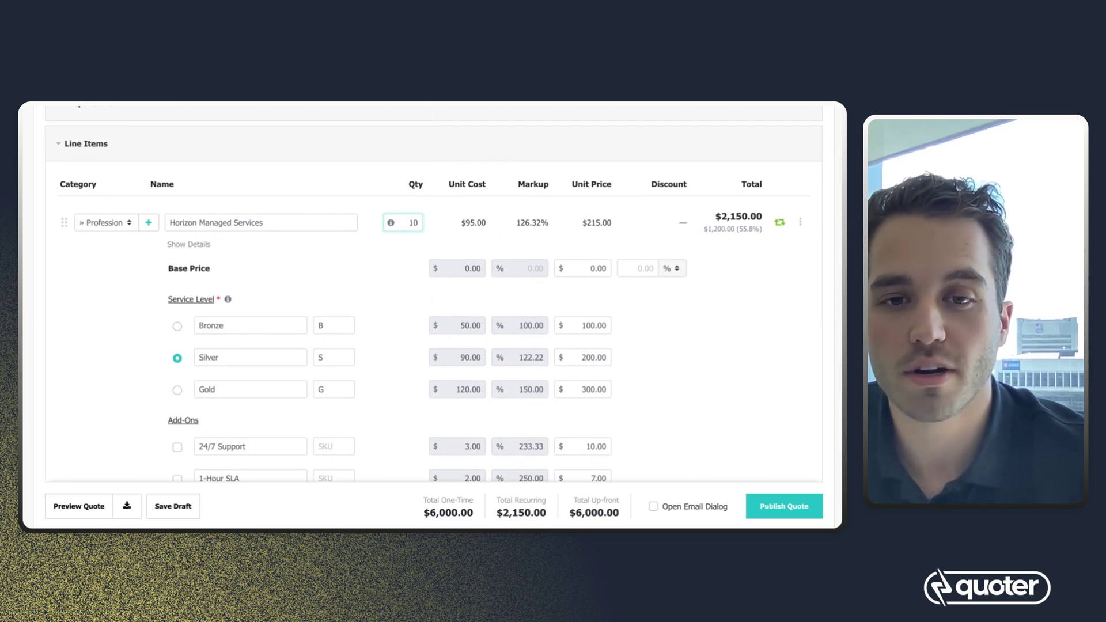
left_click(364, 262)
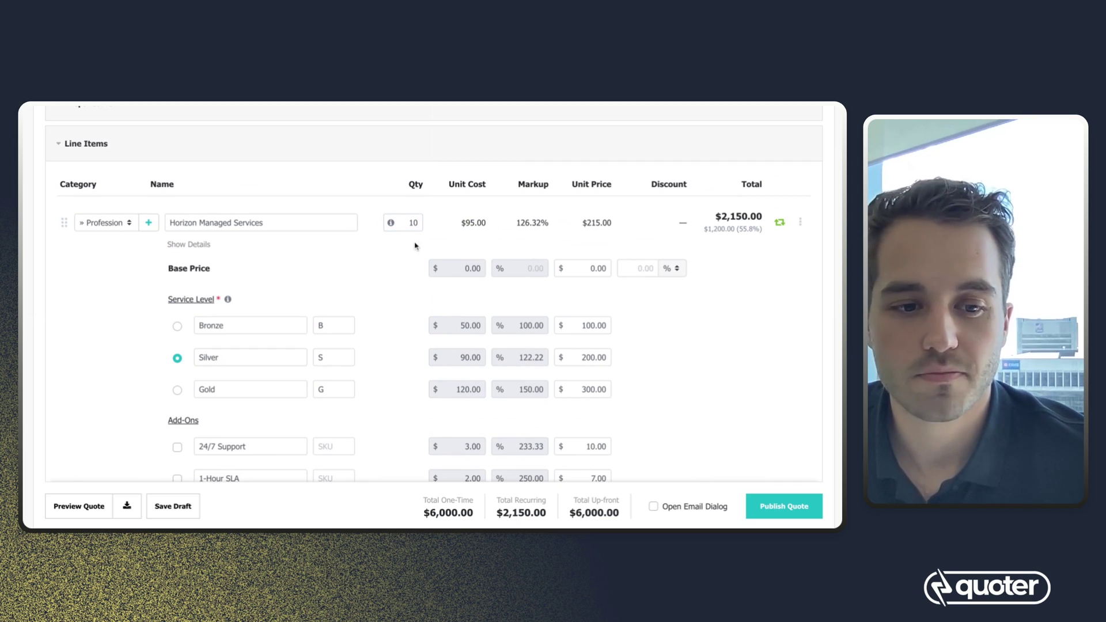
left_click(785, 510)
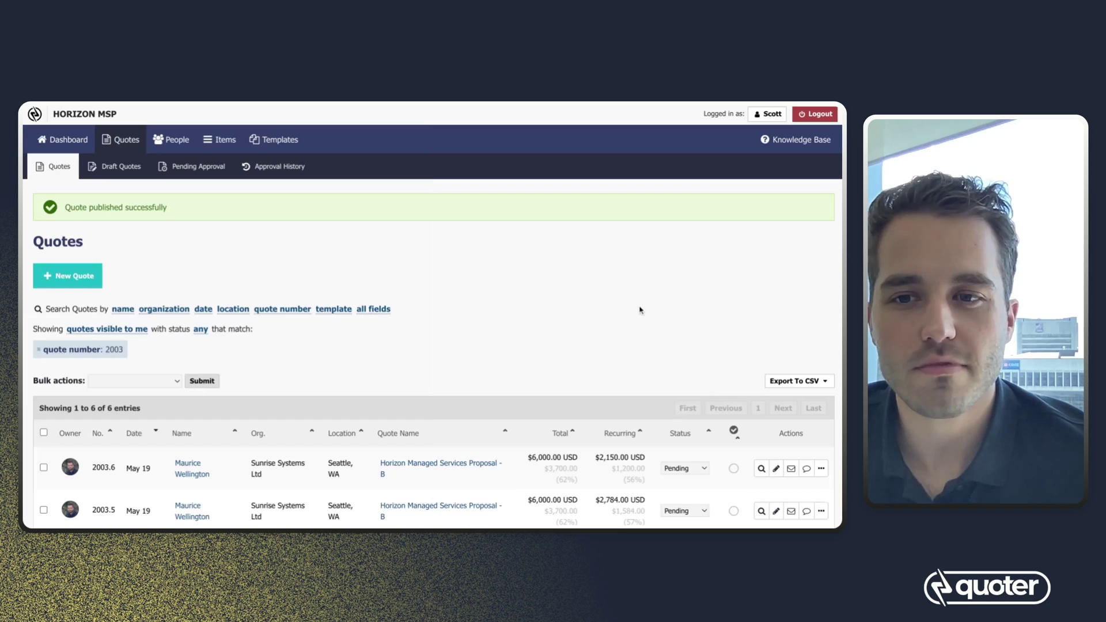
- Email quote 2003.6 to the client after reviewing the $6,000.00 total in the message body
scroll(639, 308, "down", 2)
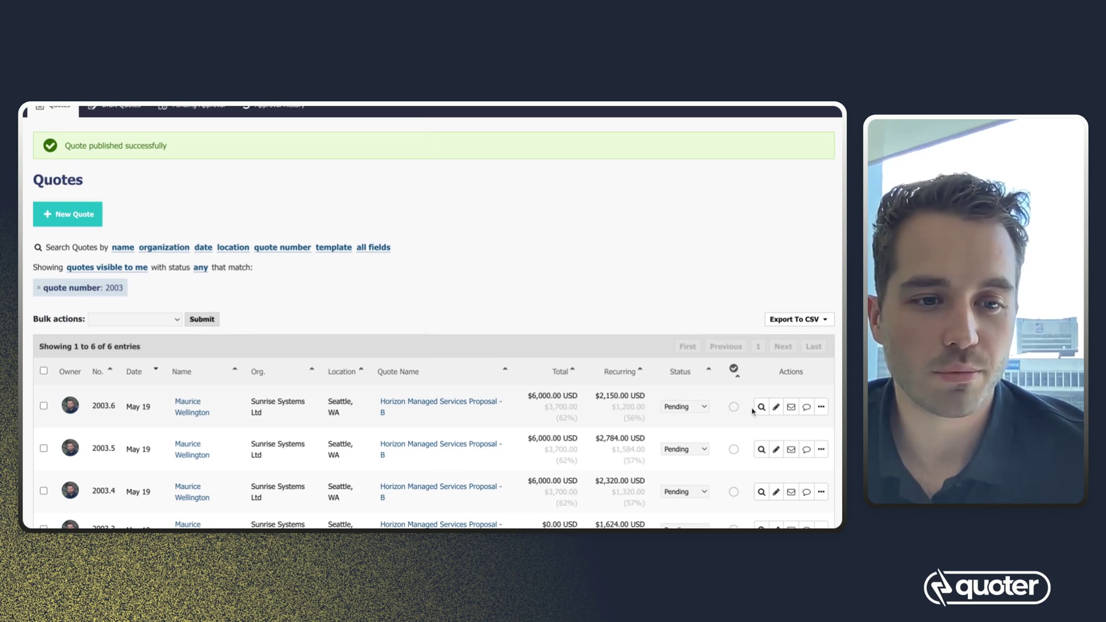
left_click(791, 407)
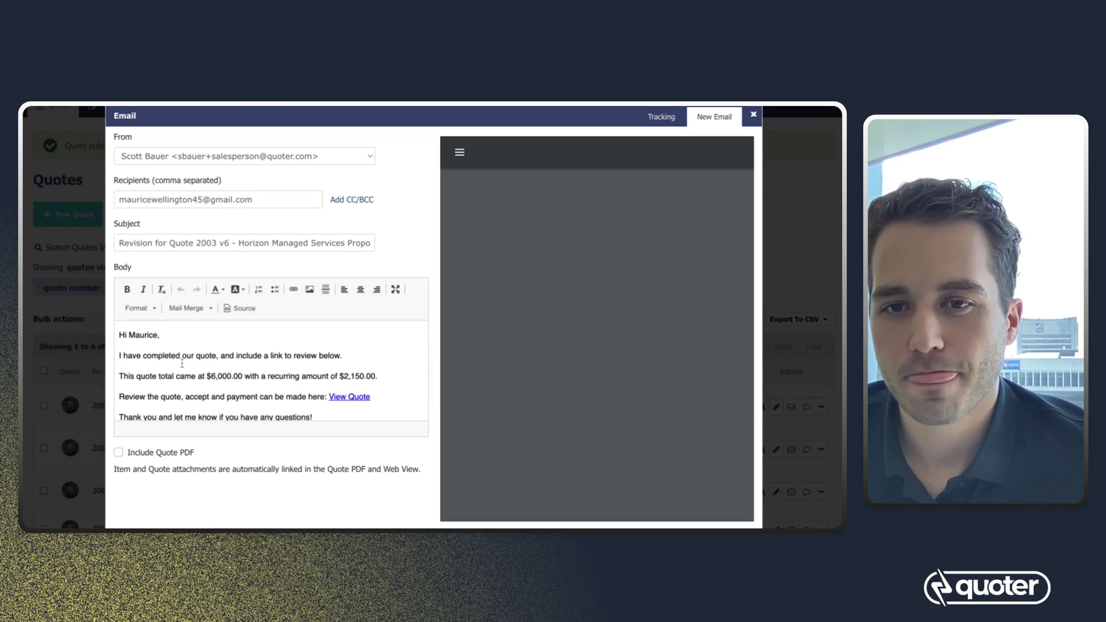
scroll(249, 360, "down", 2)
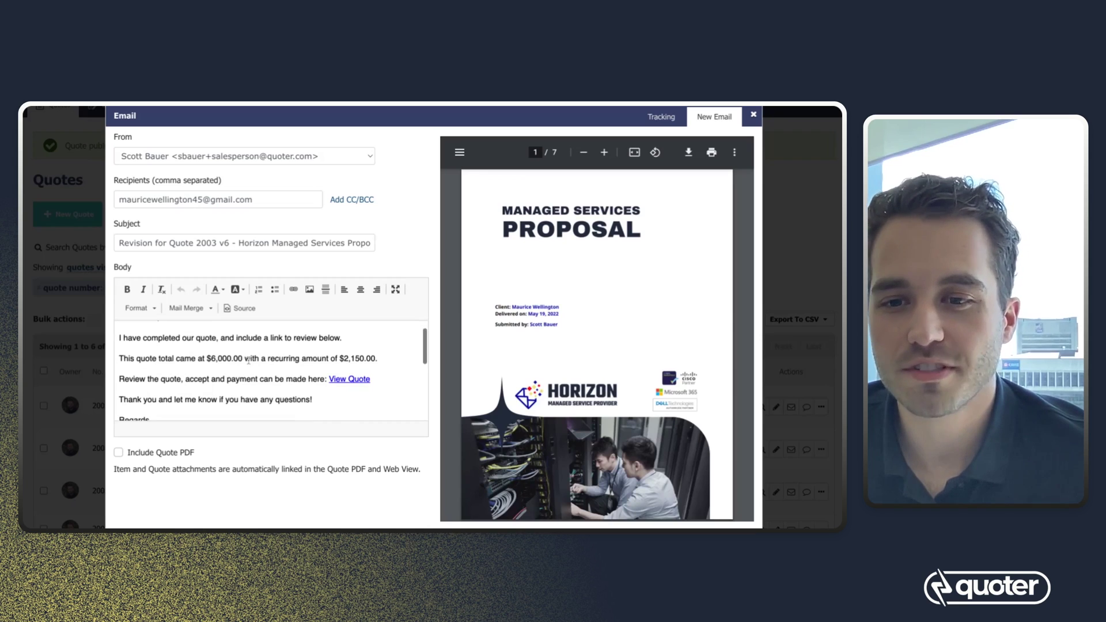
double_click(209, 350)
left_click_drag(335, 351, 378, 351)
scroll(273, 349, "up", 1)
scroll(273, 349, "down", 2)
left_click(274, 347)
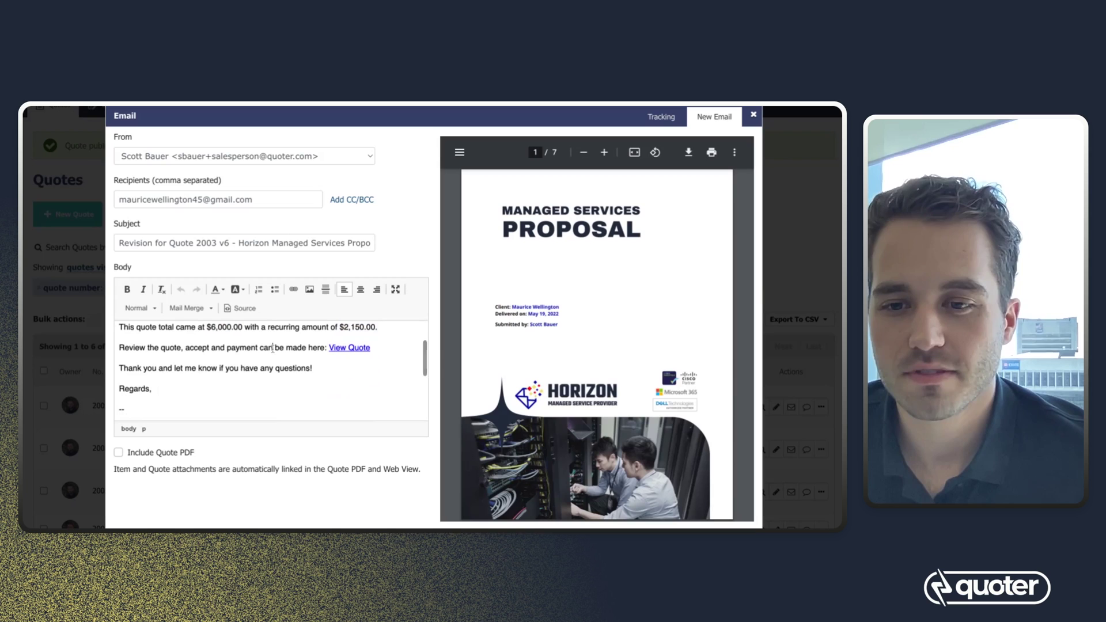
scroll(348, 364, "down", 5)
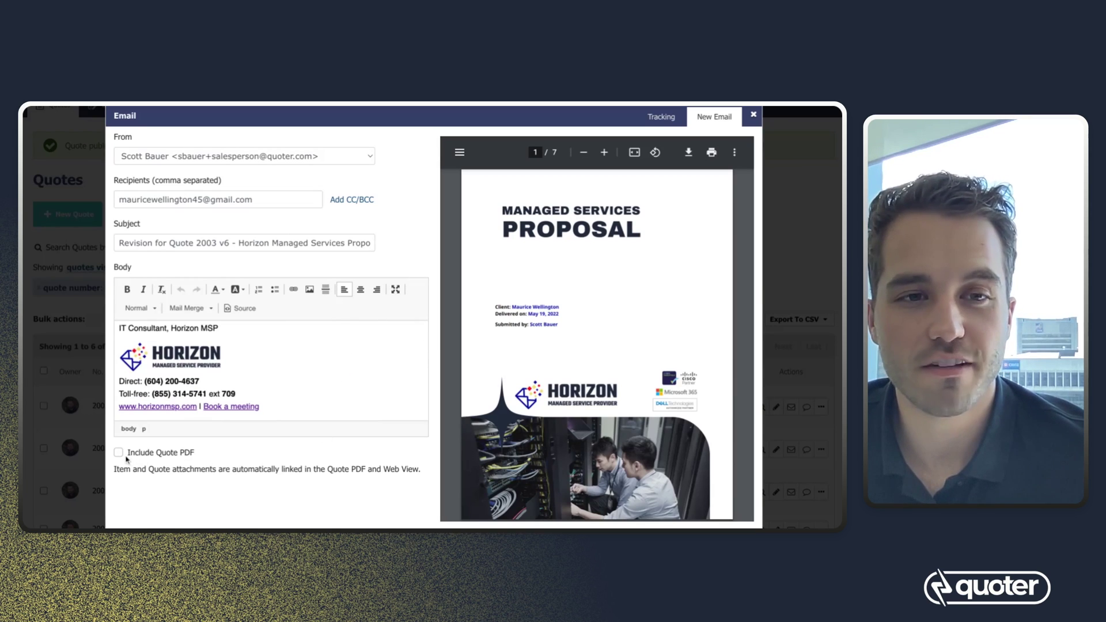
scroll(402, 364, "down", 3)
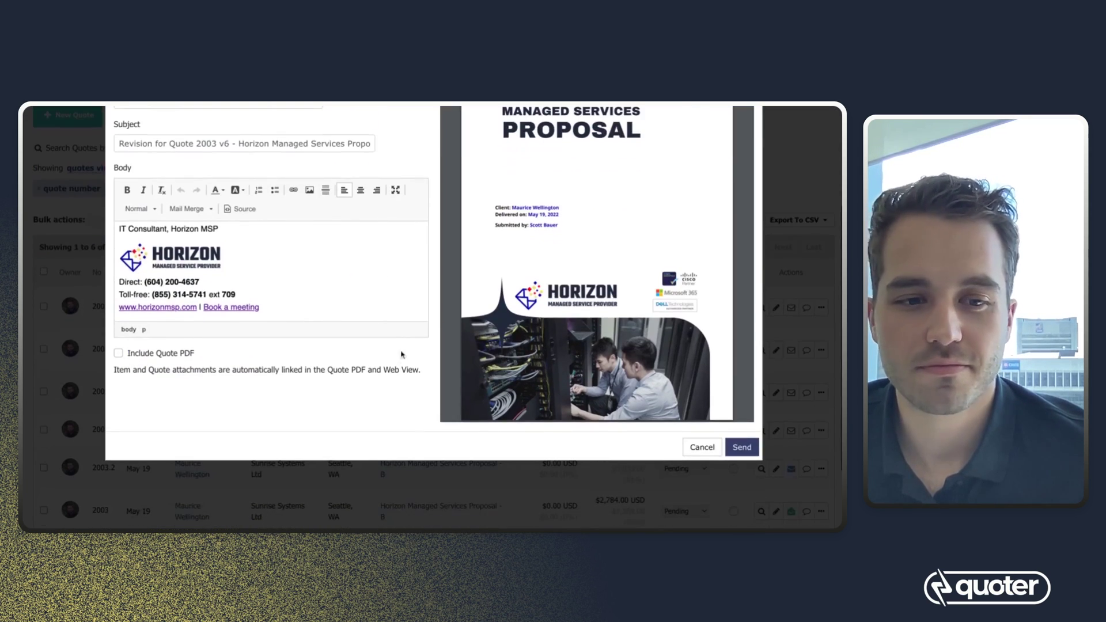
left_click(742, 448)
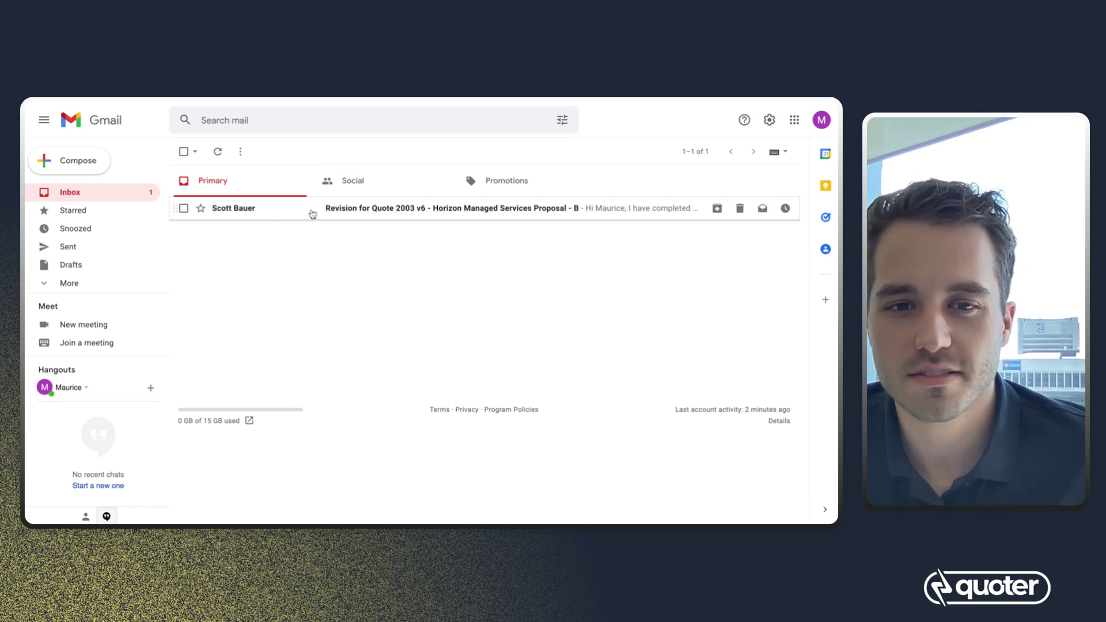
- Open the 'Revision for Quote 2003 v6' email in the client's Gmail inbox and scroll through it
left_click(318, 214)
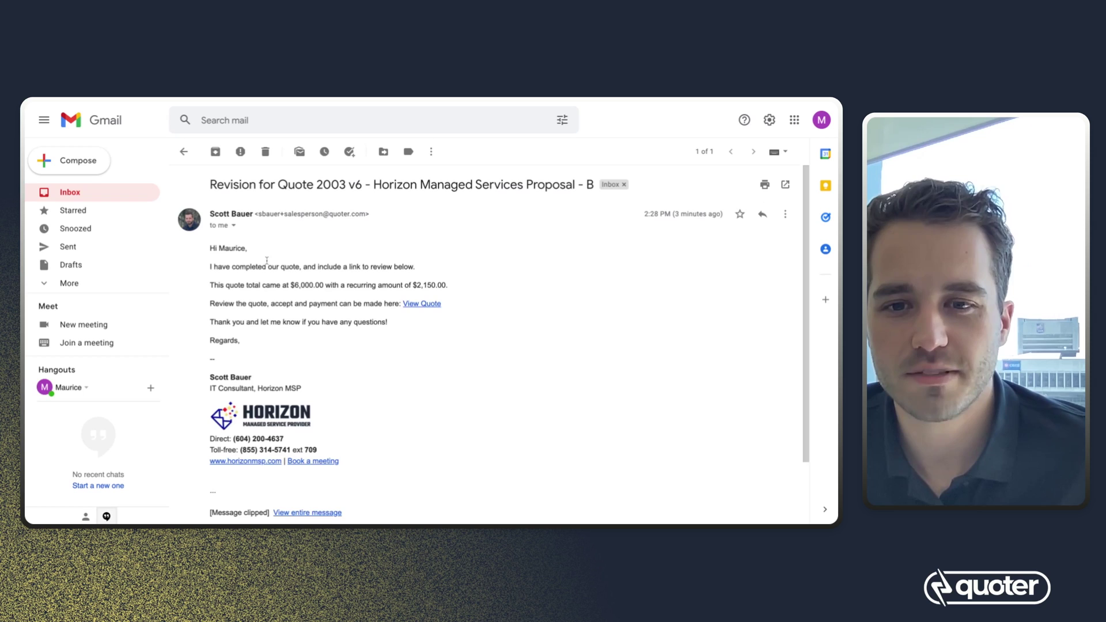
scroll(346, 289, "down", 1)
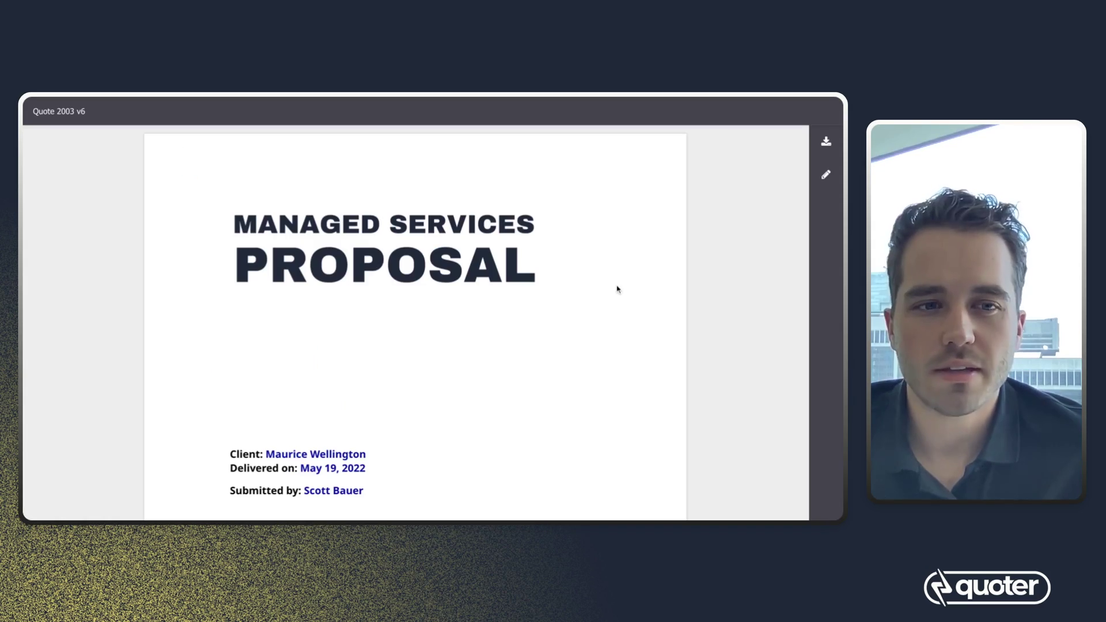
- Accept quote 2003 v6, agreeing to the terms and e-signing with the signer's full name
scroll(615, 289, "down", 20)
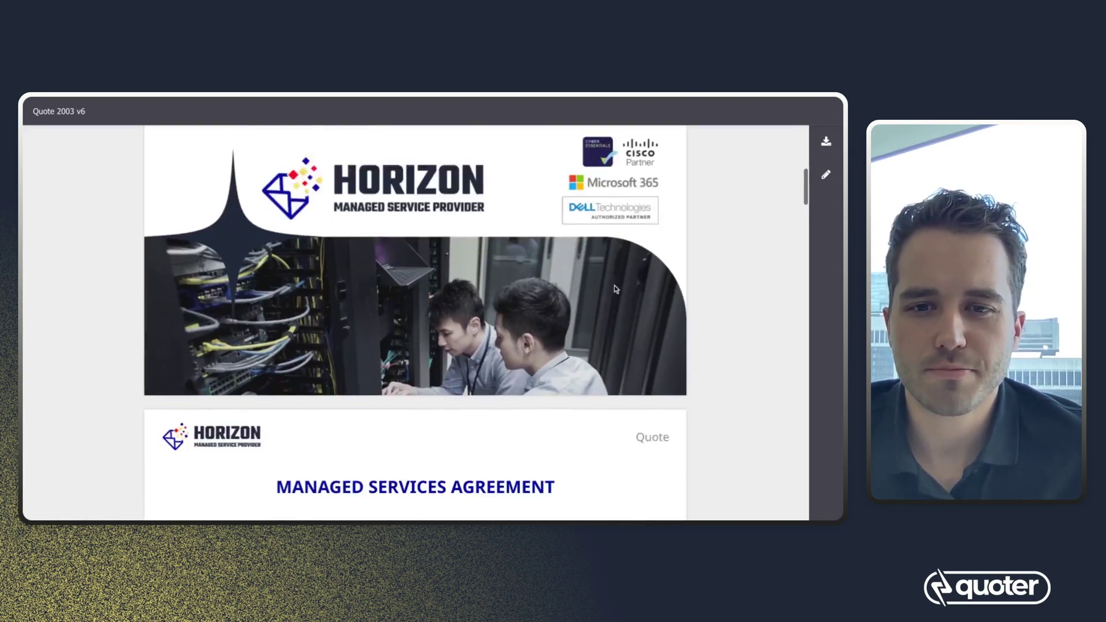
scroll(614, 291, "down", 20)
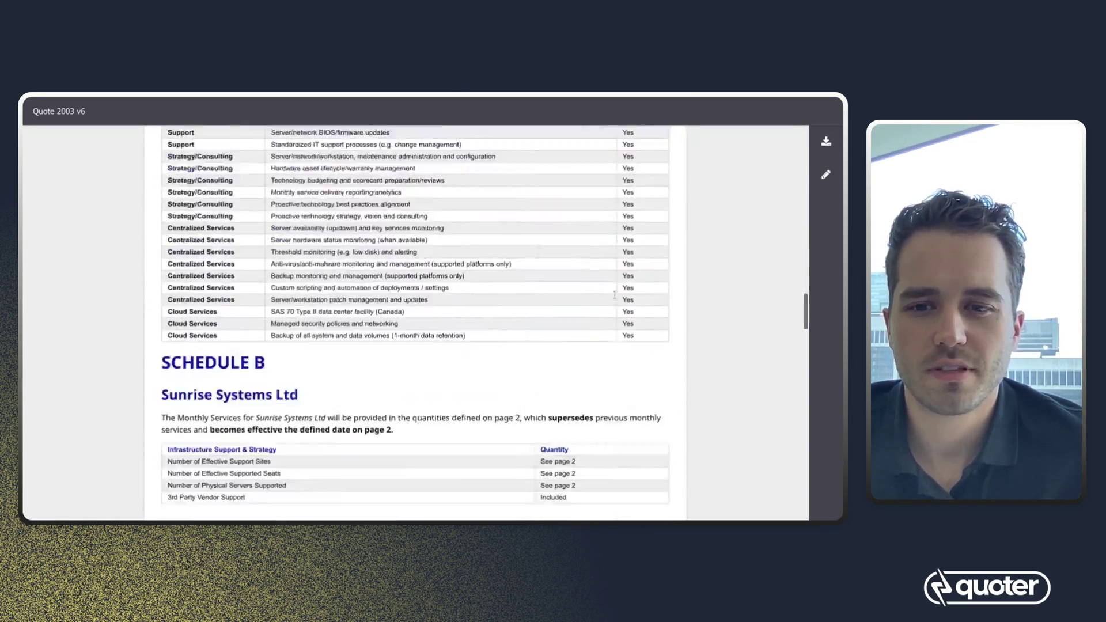
scroll(615, 297, "up", 1)
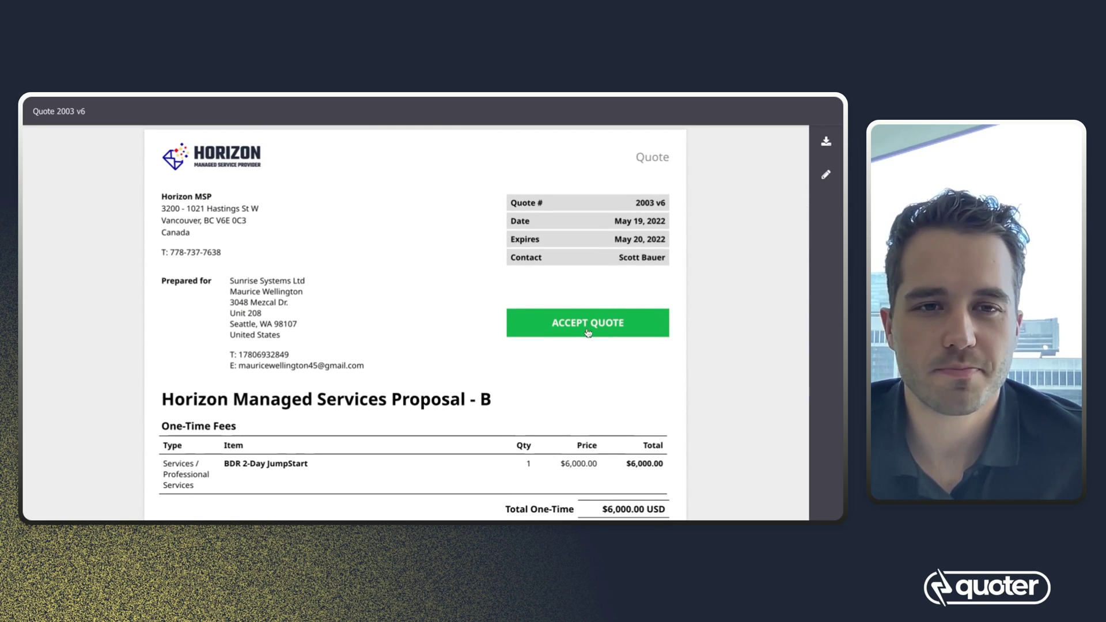
left_click(512, 309)
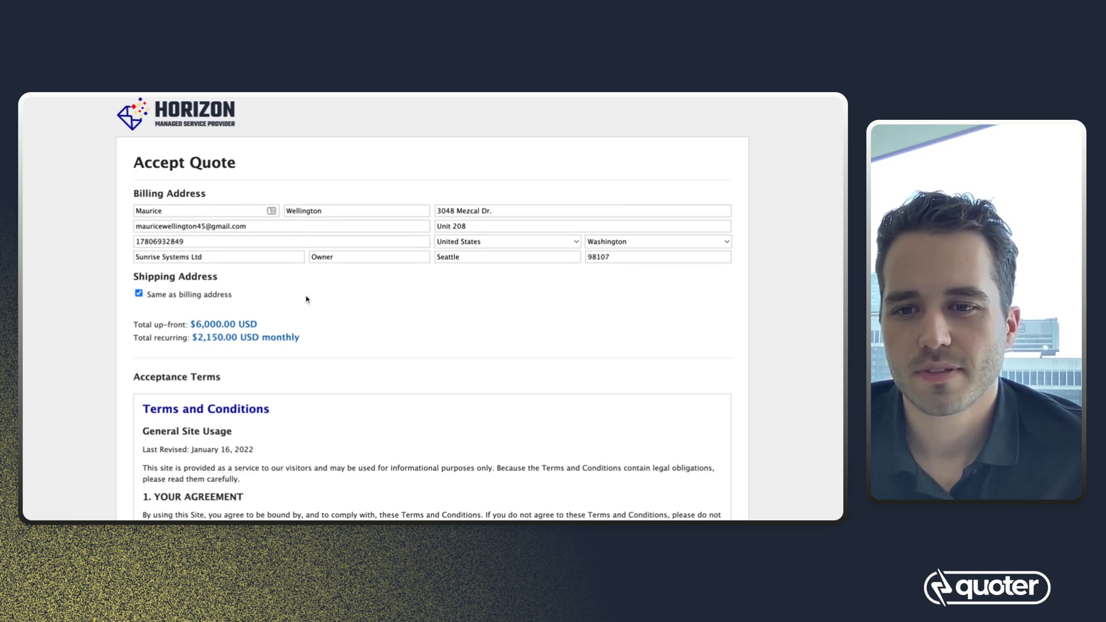
scroll(89, 337, "down", 5)
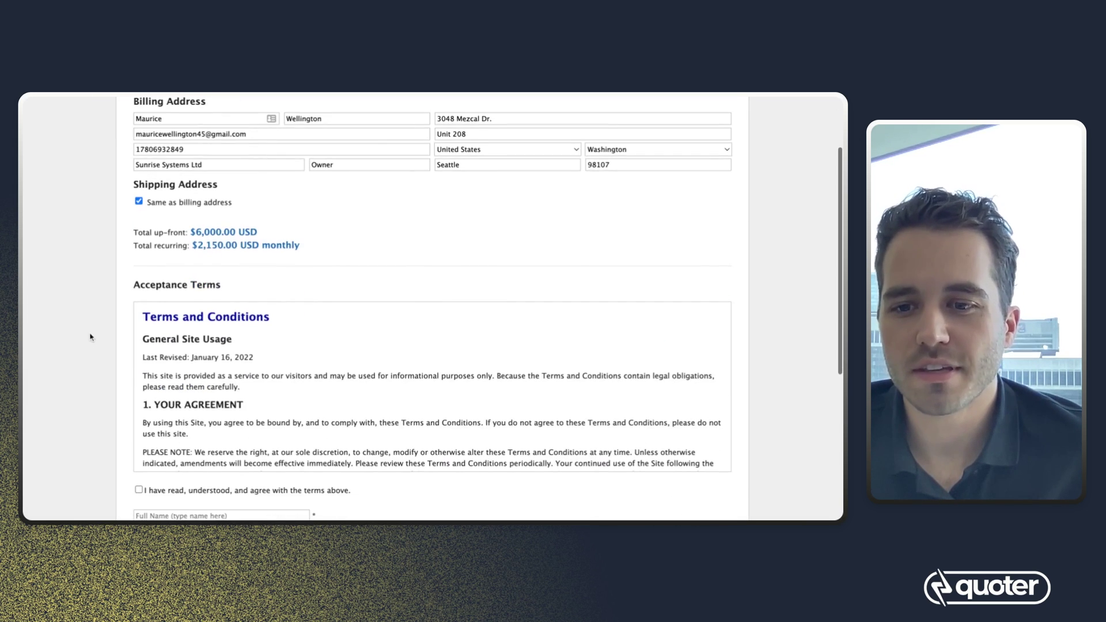
scroll(98, 351, "down", 3)
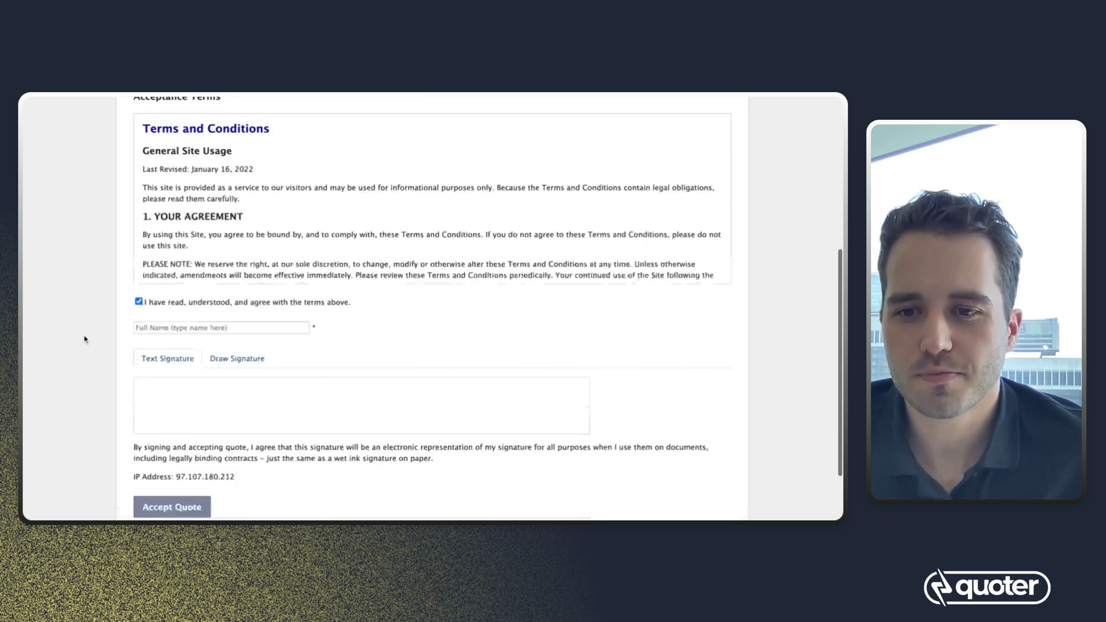
left_click(155, 295)
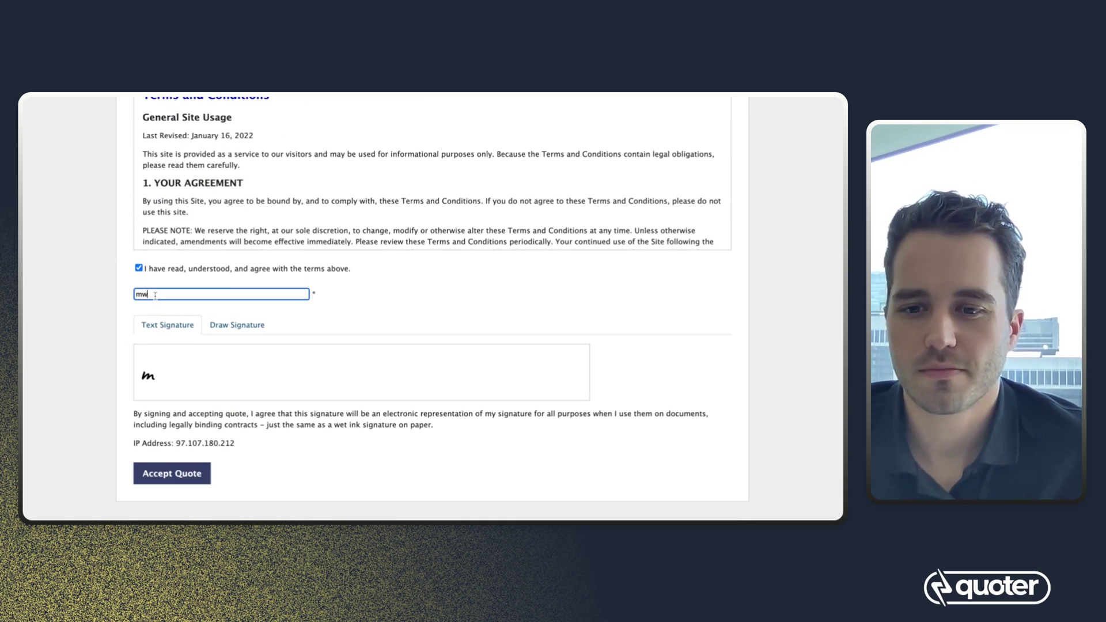
left_click(173, 473)
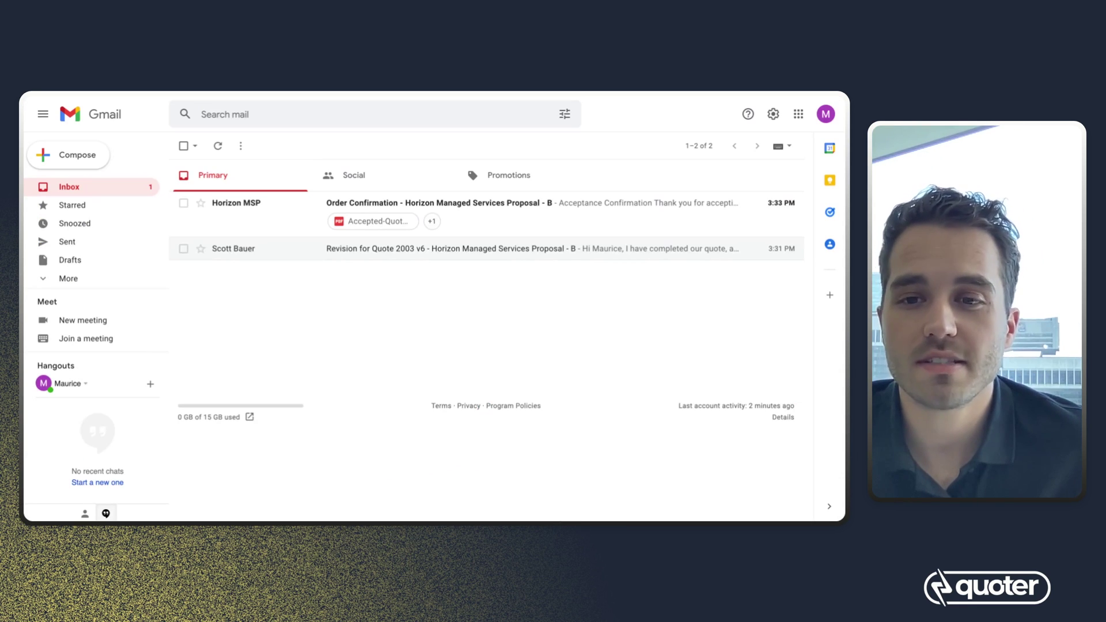
- Open the 'Order Confirmation - Horizon Managed Services Proposal - B' email and view its quote attachment
left_click(461, 209)
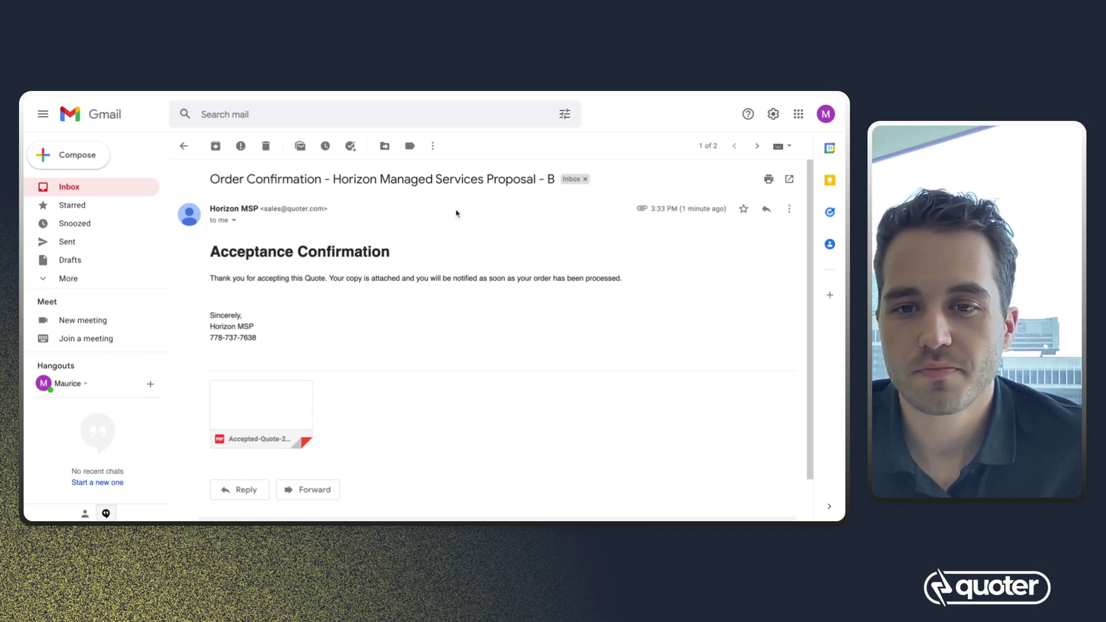
scroll(317, 304, "down", 2)
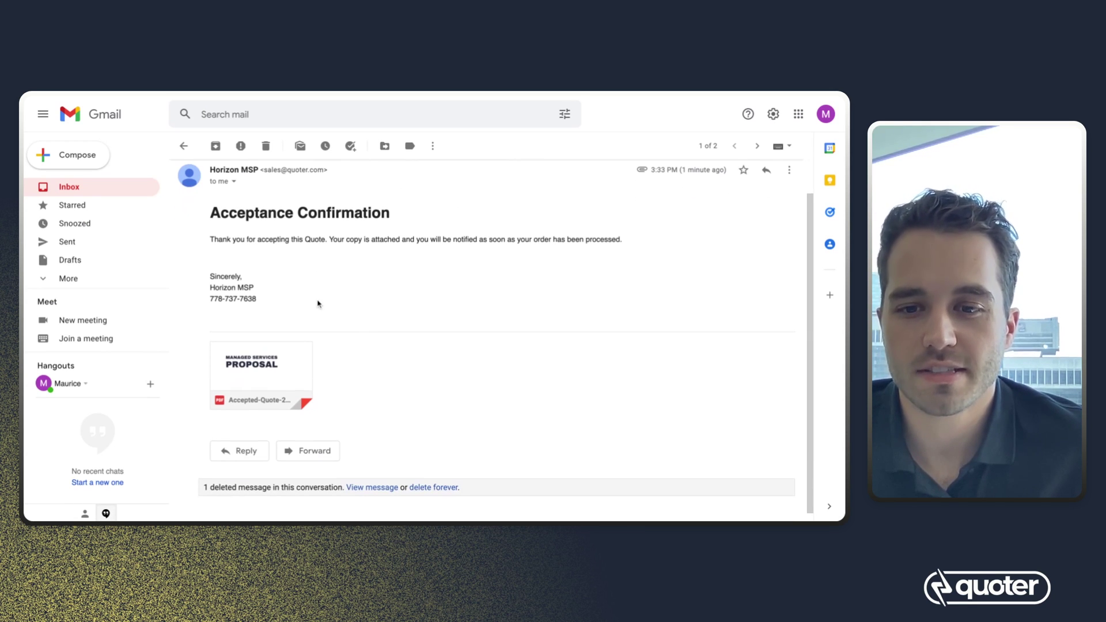
mouse_move(247, 374)
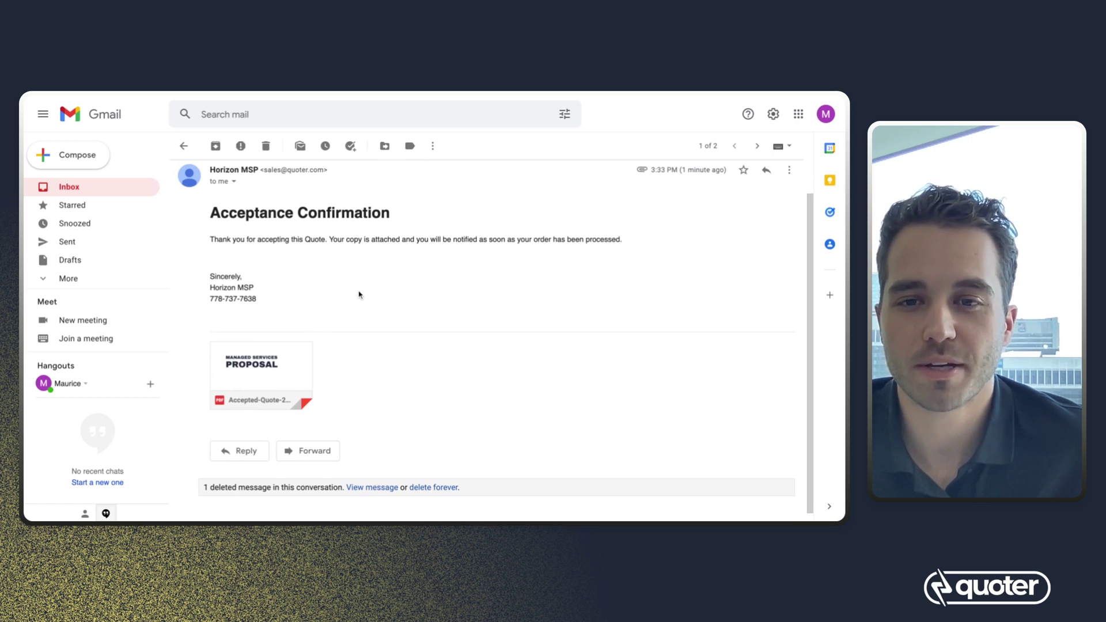
scroll(359, 295, "up", 1)
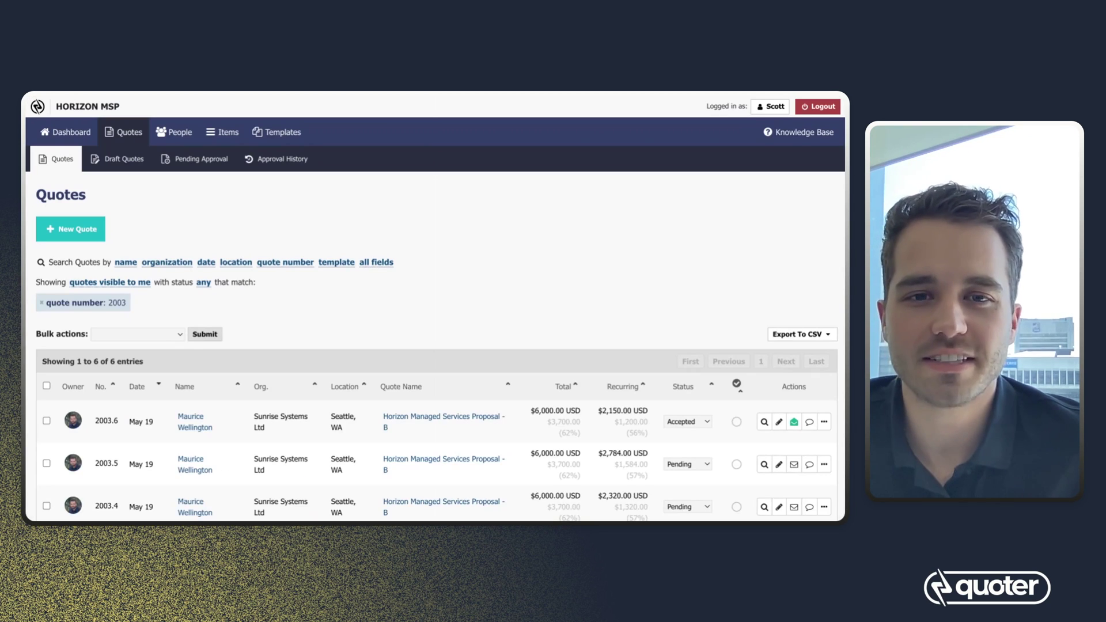
scroll(435, 305, "down", 1)
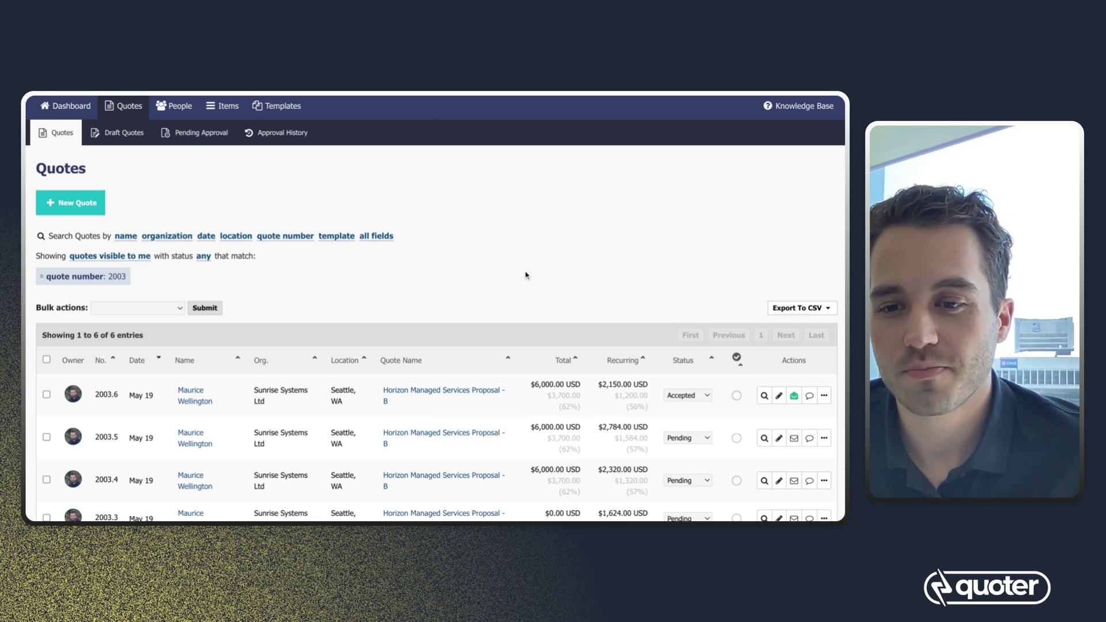
scroll(526, 276, "up", 1)
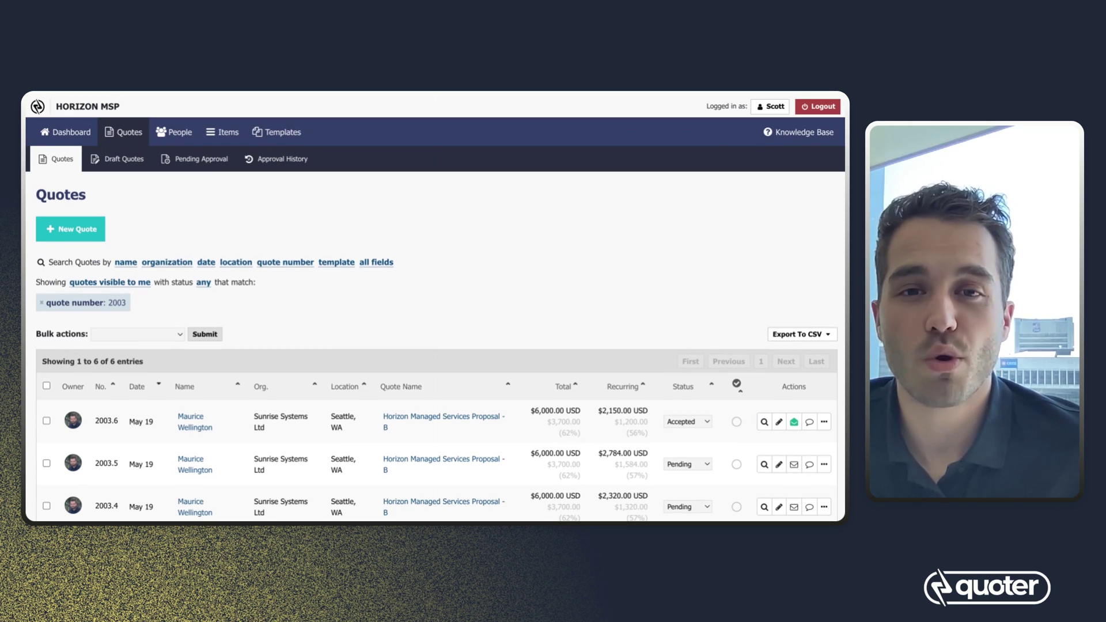